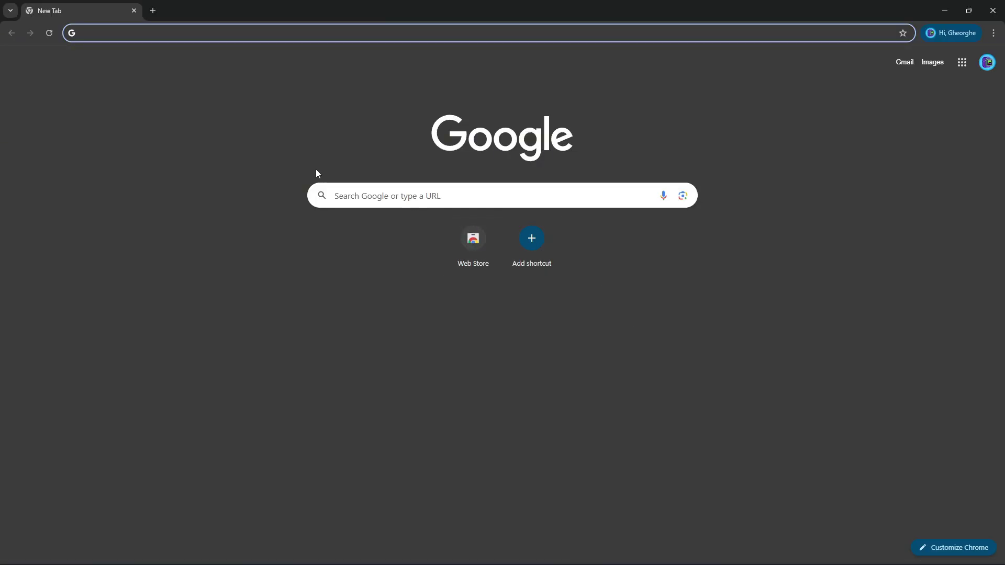
Search Google for 'obs download' from the Chrome address bar
type("obs")
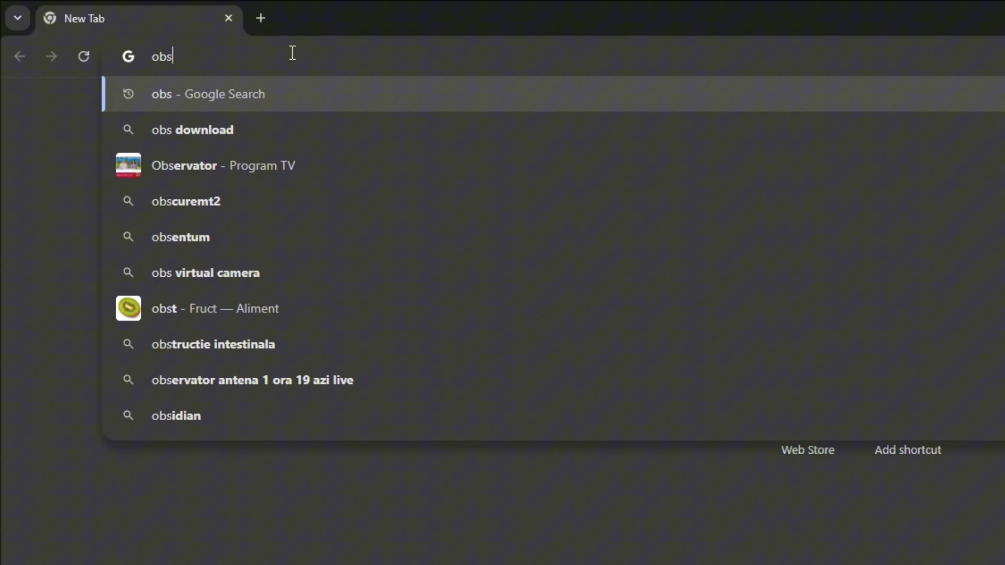
left_click(196, 130)
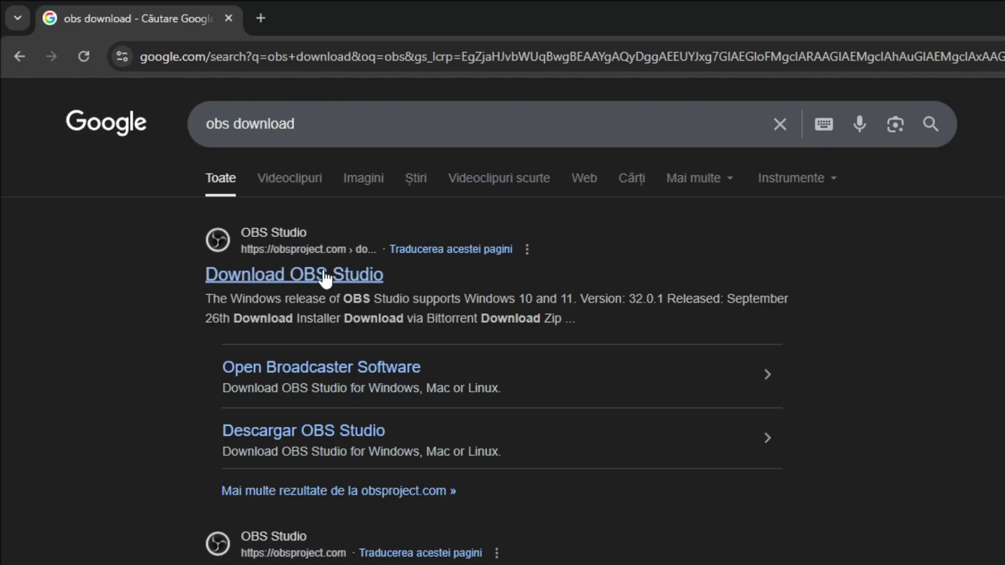
Download the 150 MB OBS Studio 32.0.1 Windows installer from obsproject.com and run it
left_click(294, 271)
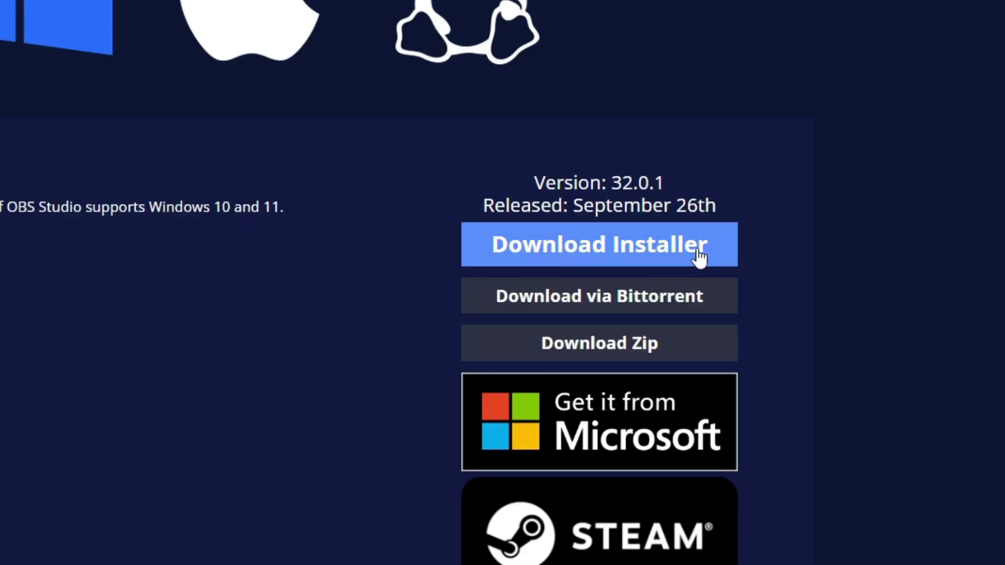
left_click(656, 261)
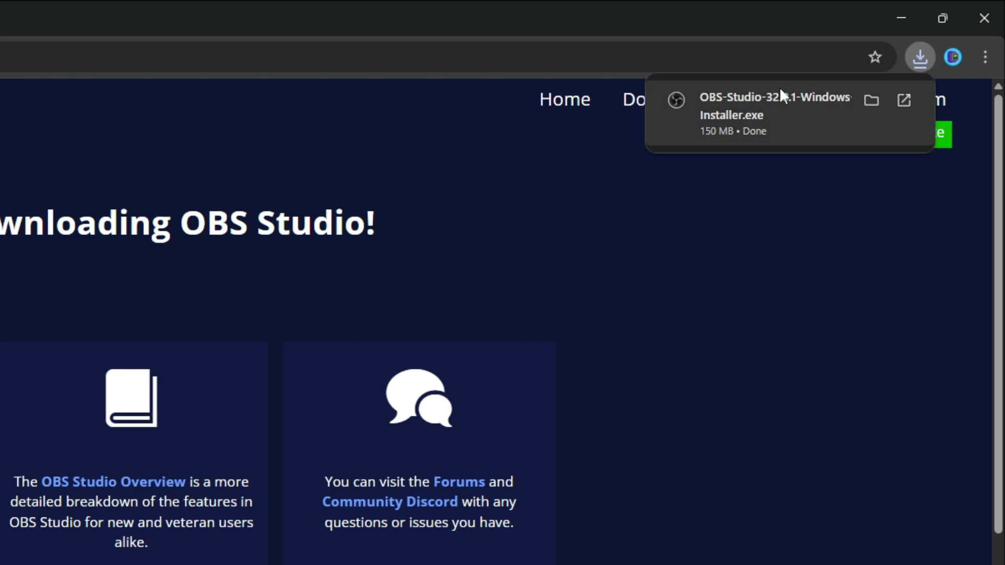
left_click(735, 101)
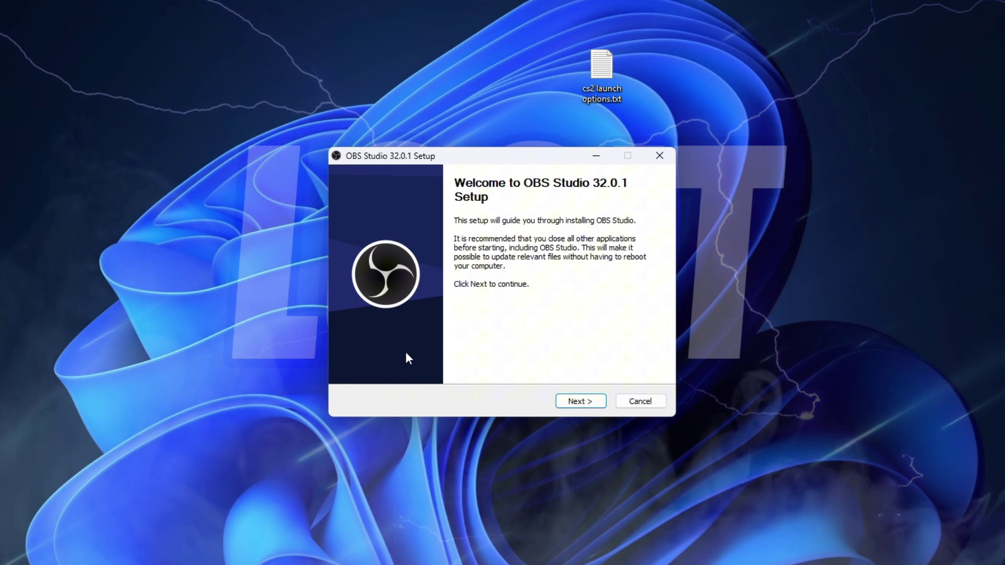
Continue past the Setup welcome page to reach the already-running OBS 32.0.1 window
left_click(592, 421)
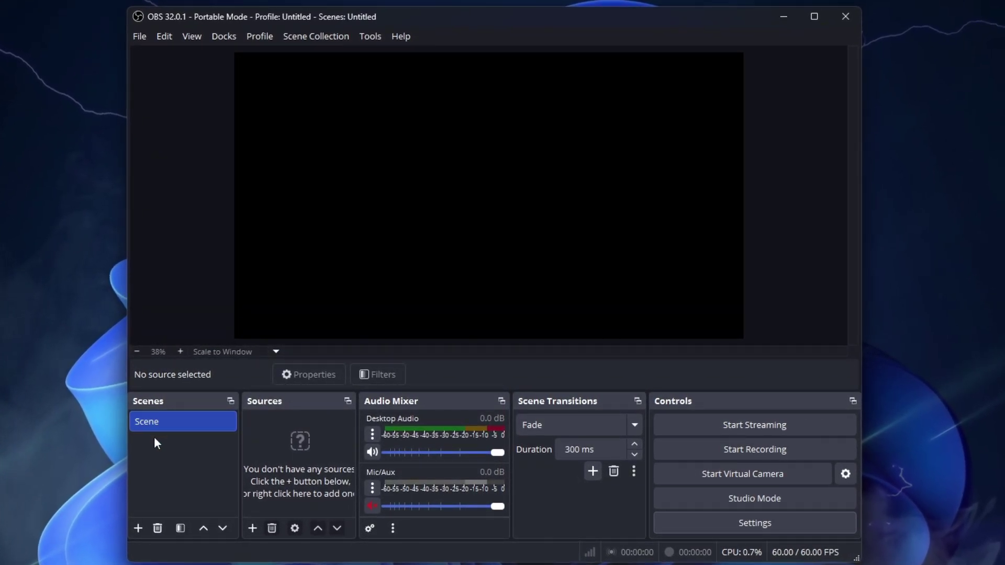
Cancel a stray new scene, then add Game Capture 'cs2' in 'Capture any fullscreen application' mode
left_click(155, 433)
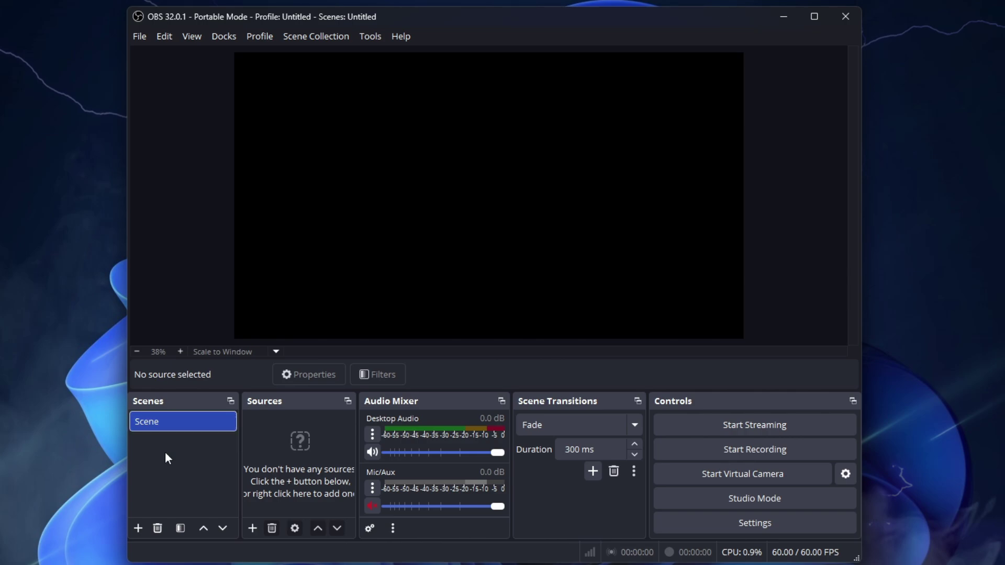
left_click(138, 526)
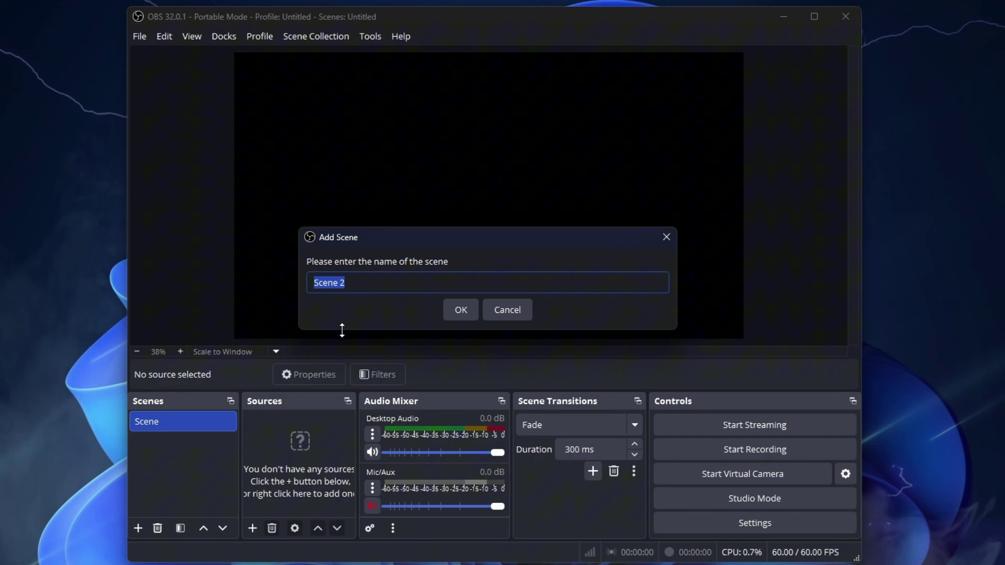
key("Escape")
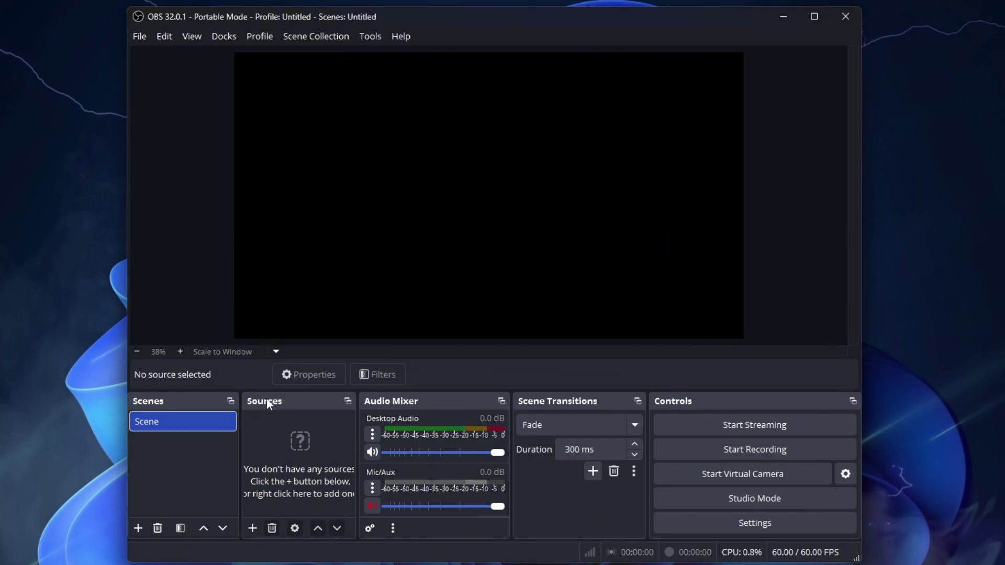
left_click(253, 528)
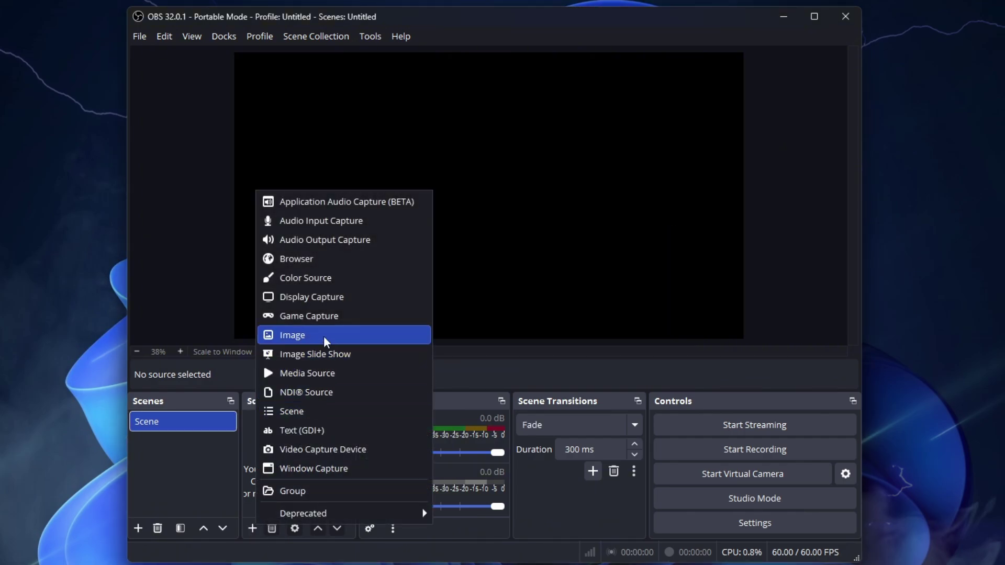
left_click(344, 316)
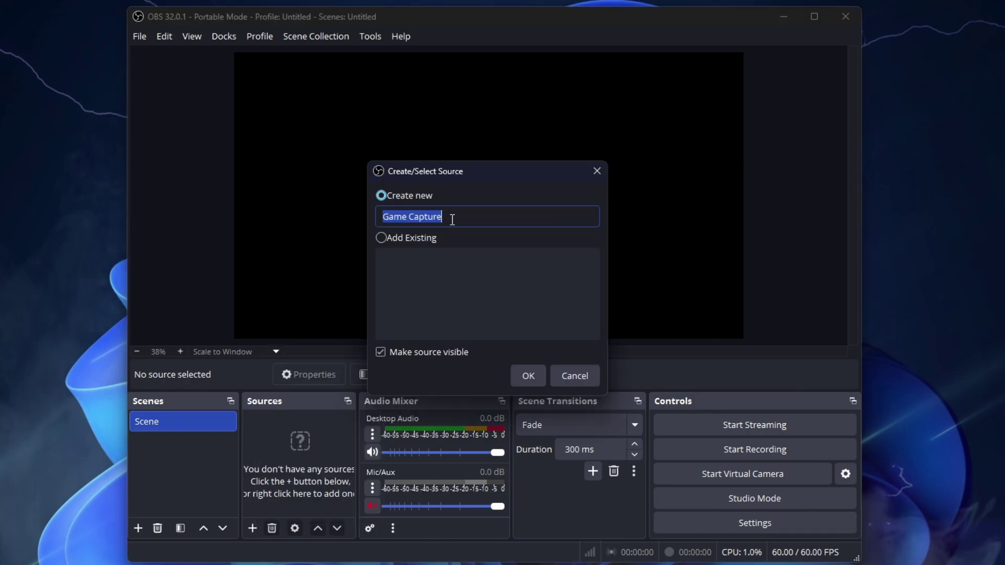
type("cs2")
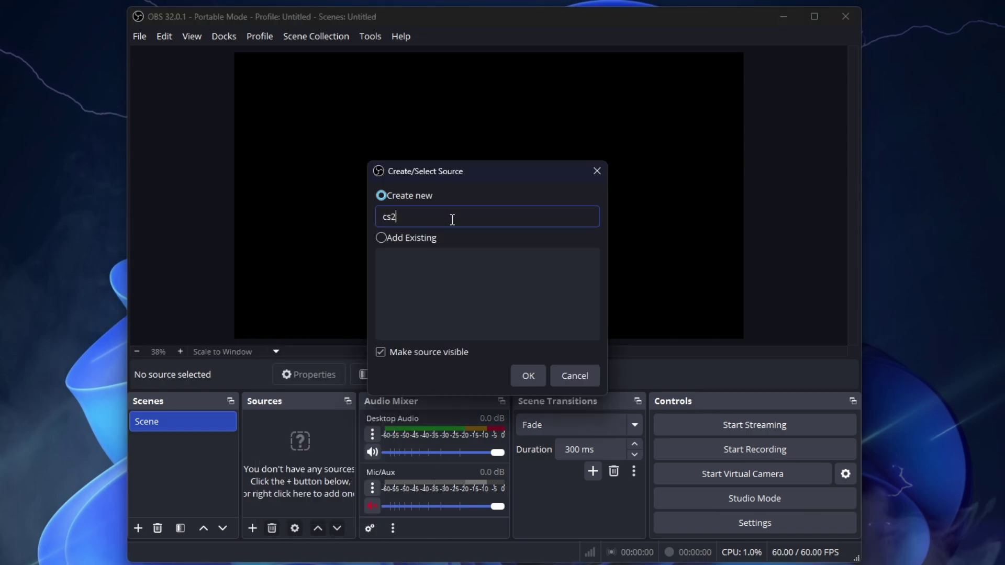
left_click(528, 375)
left_click(385, 296)
left_click(400, 316)
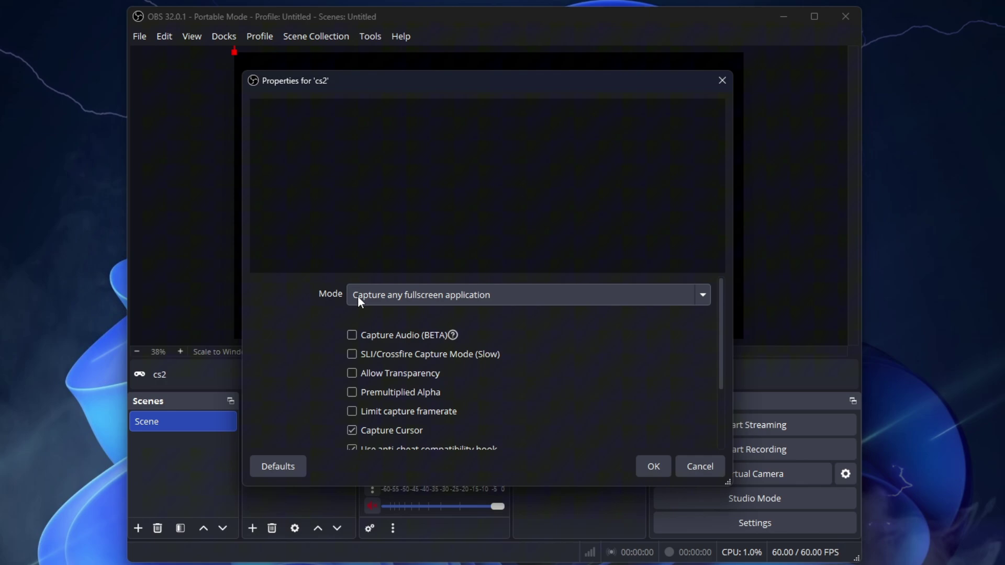
left_click(649, 463)
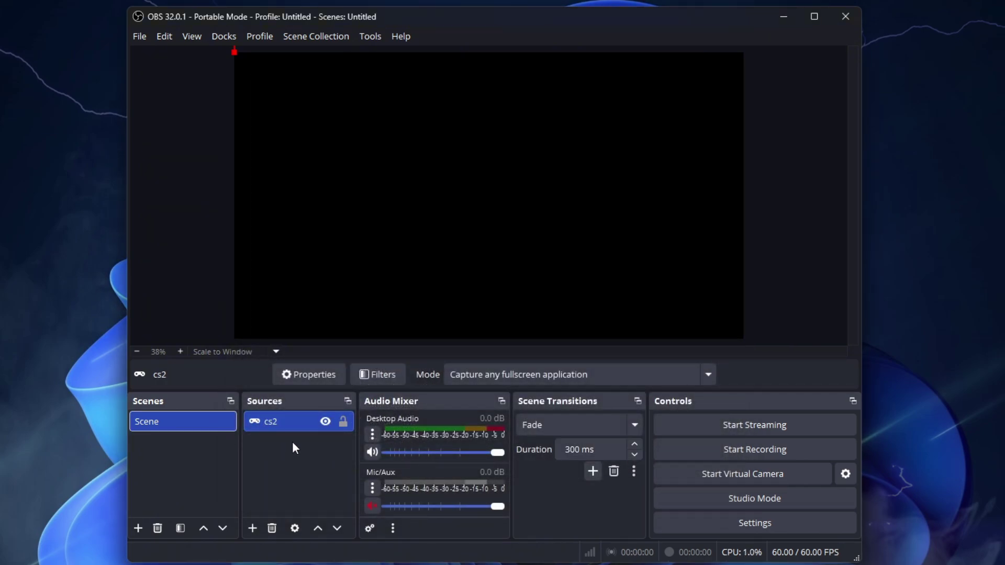
Add a Video Capture Device source named webcam using the Elgato Facecam MK.2
left_click(252, 529)
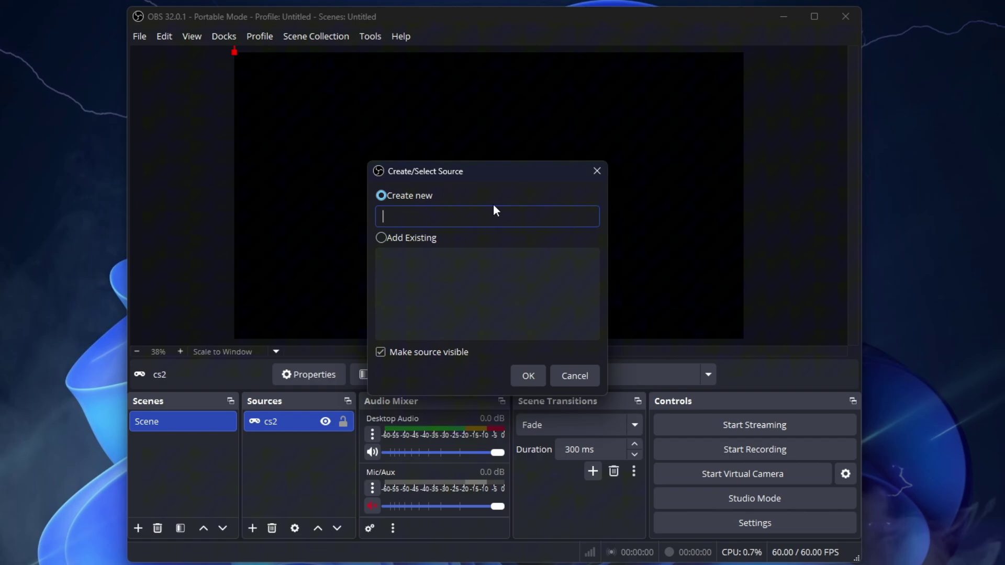
left_click(355, 454)
type("webcam")
left_click(527, 374)
left_click(431, 294)
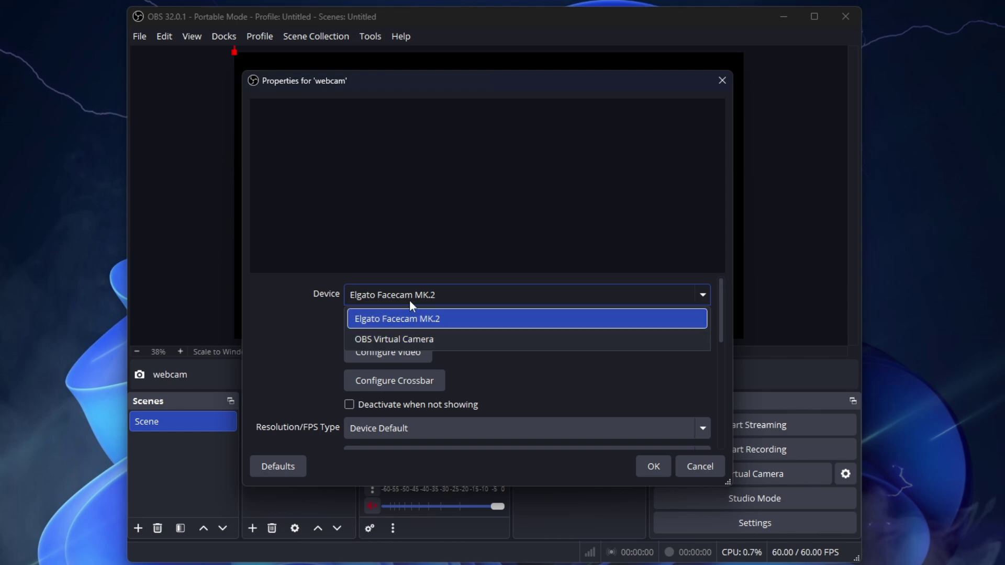
left_click(409, 300)
left_click(654, 466)
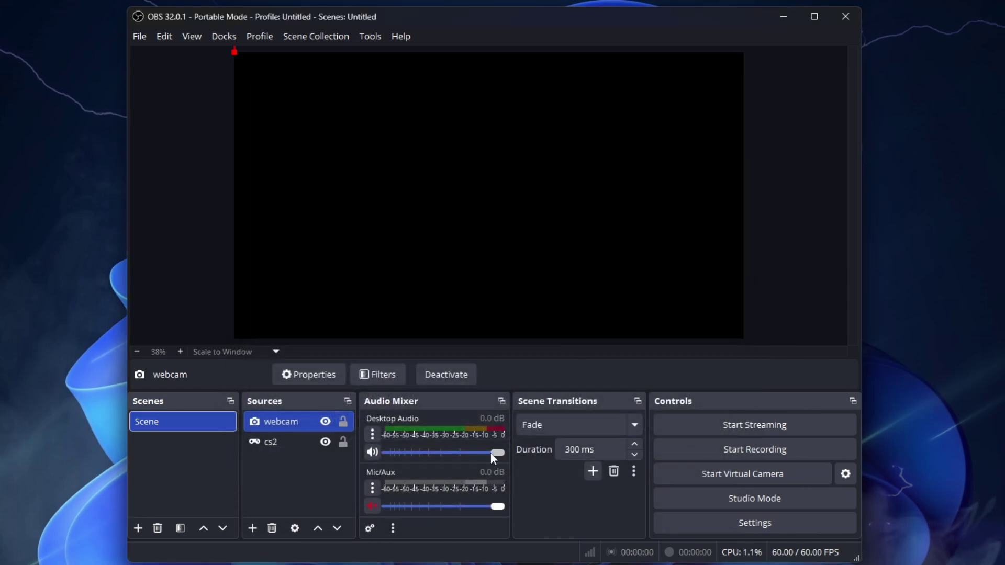
Keep the webcam source positioned above cs2 in the source list
left_click(285, 443)
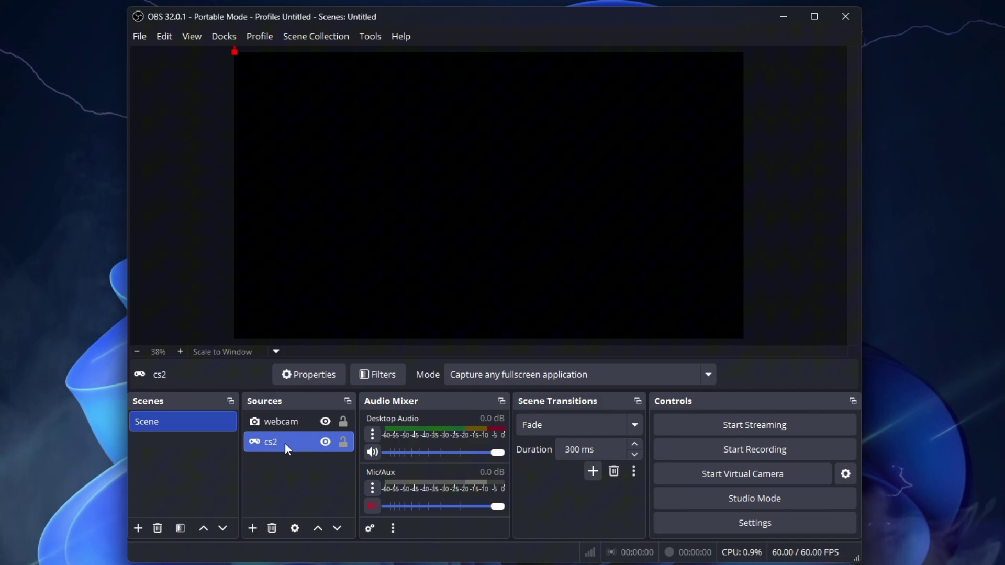
left_click(282, 422)
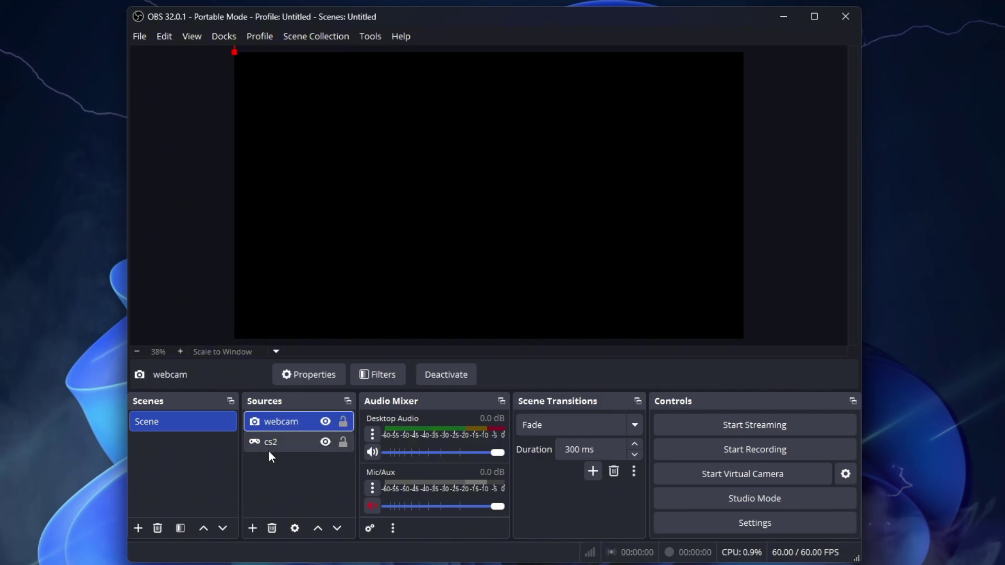
mouse_move(282, 422)
left_mouse_down()
mouse_move(283, 477)
mouse_move(280, 420)
left_mouse_up()
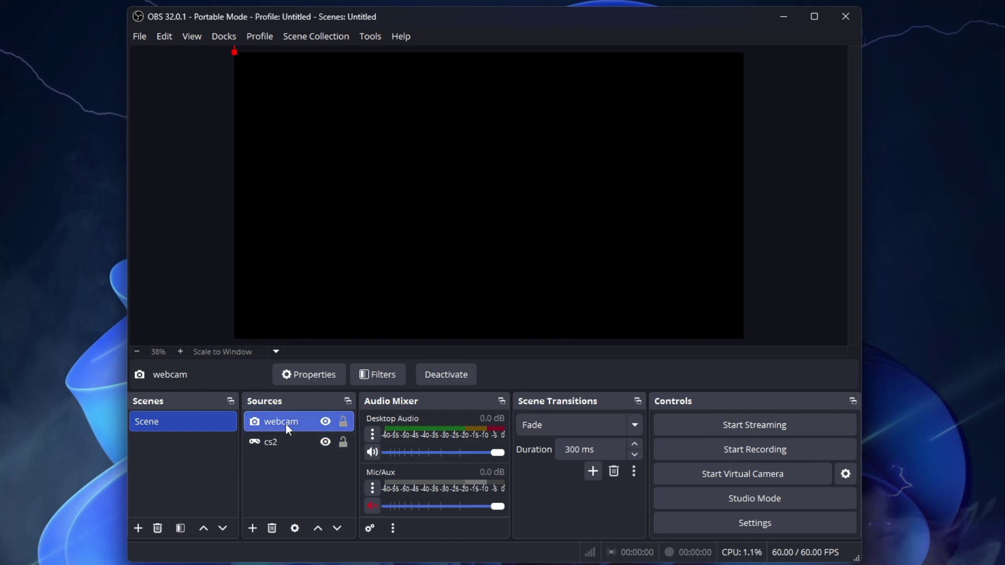
Lower the Desktop Audio fader from 0.0 dB to -4.9 dB
left_click_drag(497, 453, 475, 453)
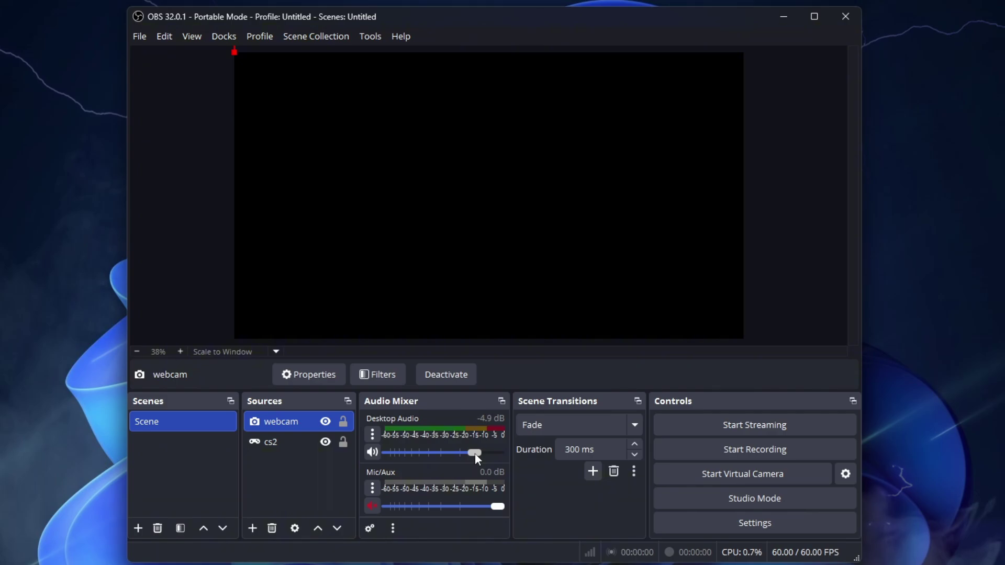
left_click_drag(475, 454, 475, 453)
Open OBS Settings and keep English as the interface language
left_click(754, 523)
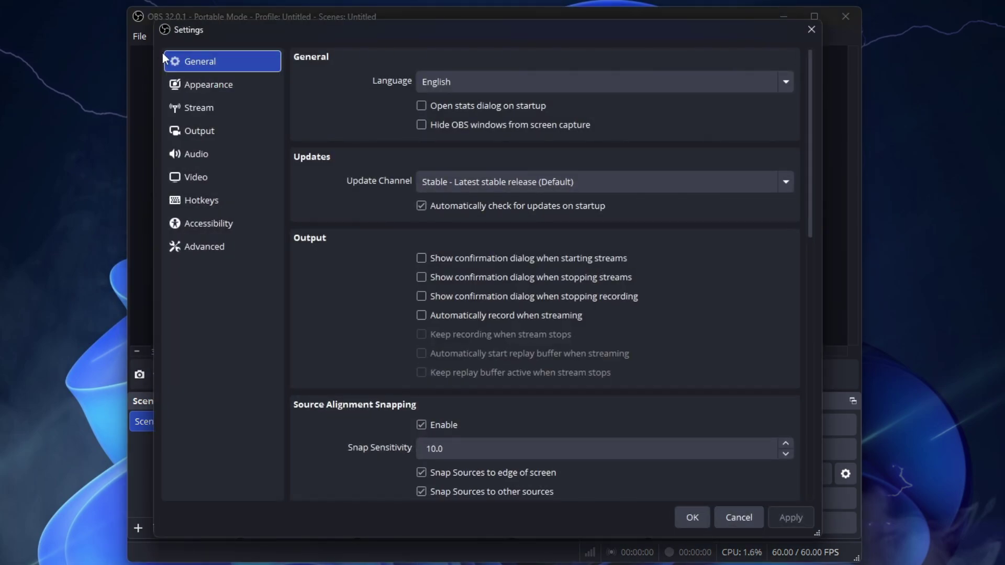
left_click(436, 87)
left_click(450, 84)
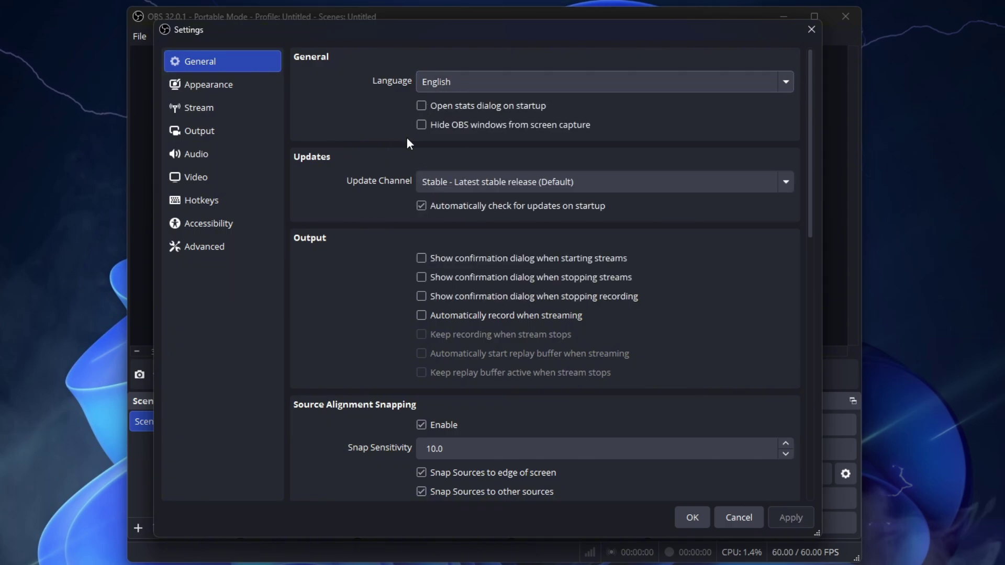
scroll(382, 290, "down", 3)
scroll(351, 155, "up", 3)
left_click(224, 86)
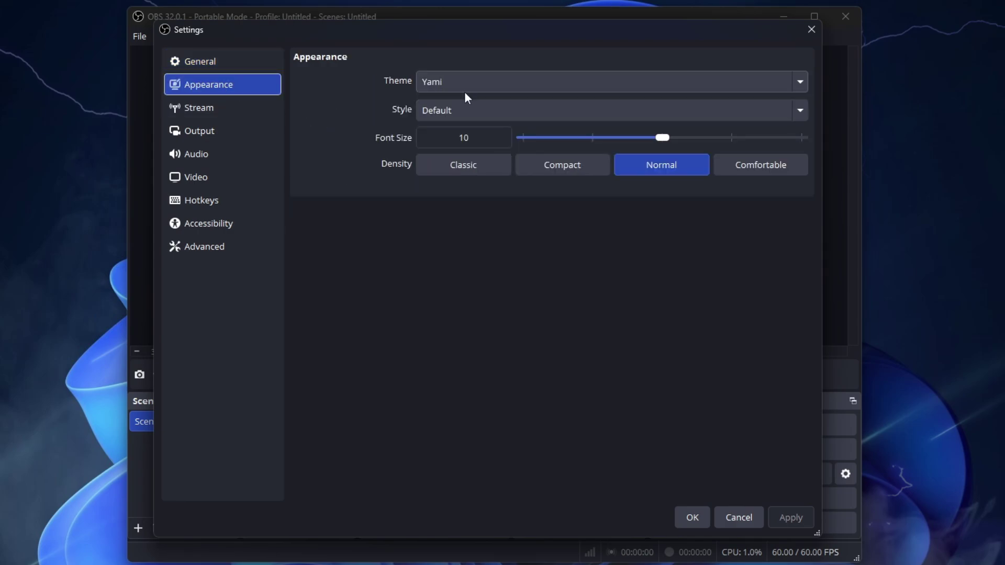
Set the stream service to YouTube - RTMPS on the primary ingest server and connect the account
left_click(227, 108)
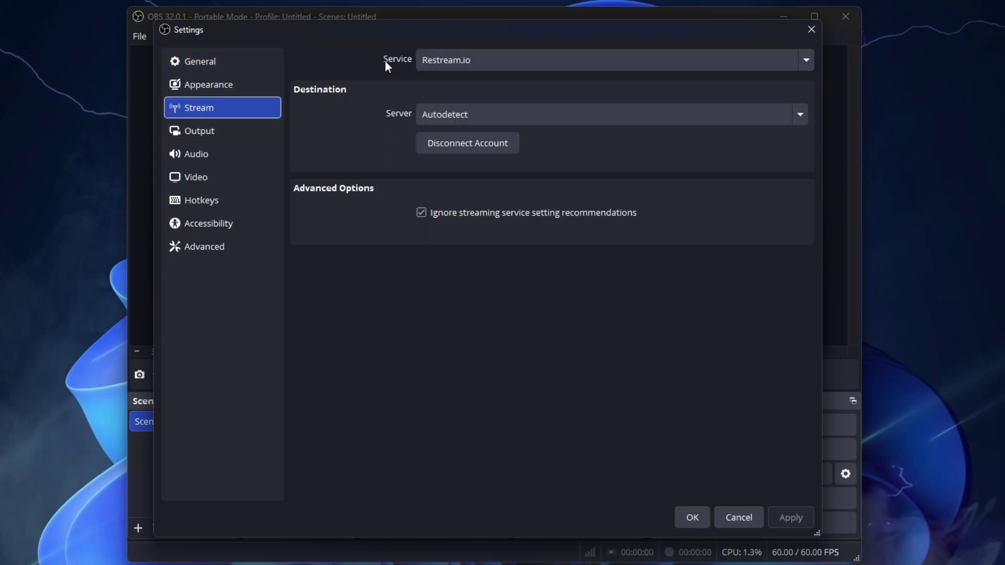
left_click(446, 63)
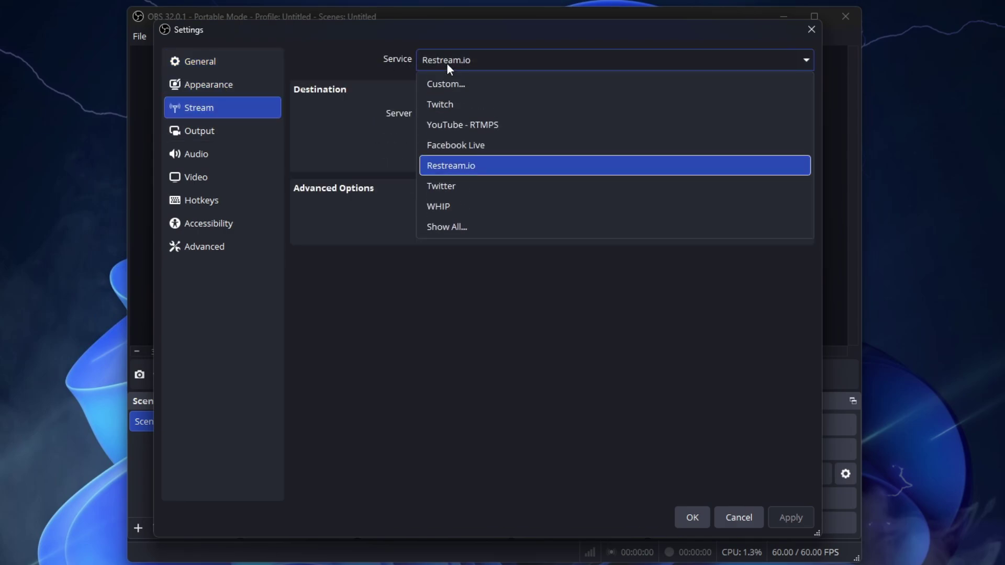
left_click(472, 124)
left_click(471, 115)
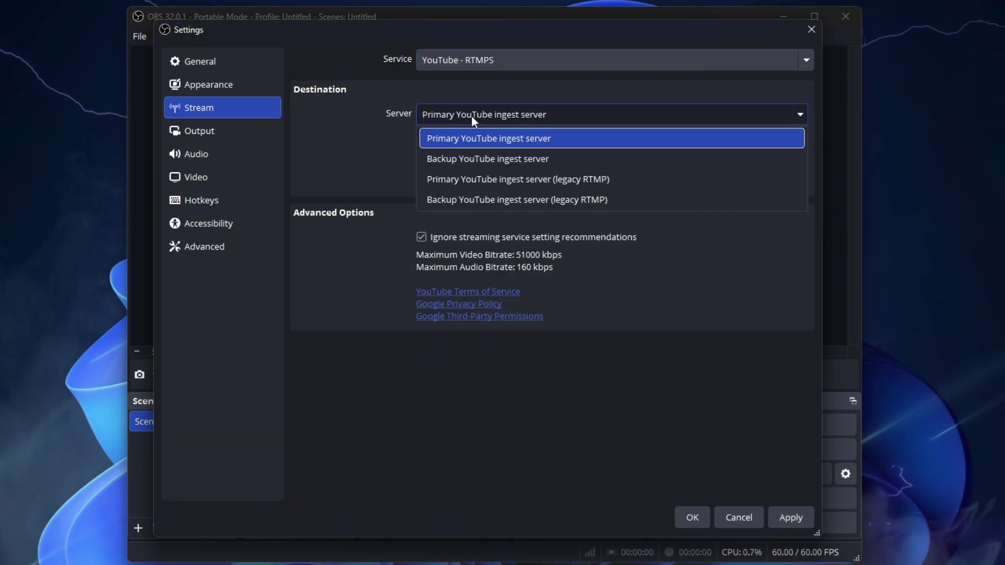
left_click(463, 140)
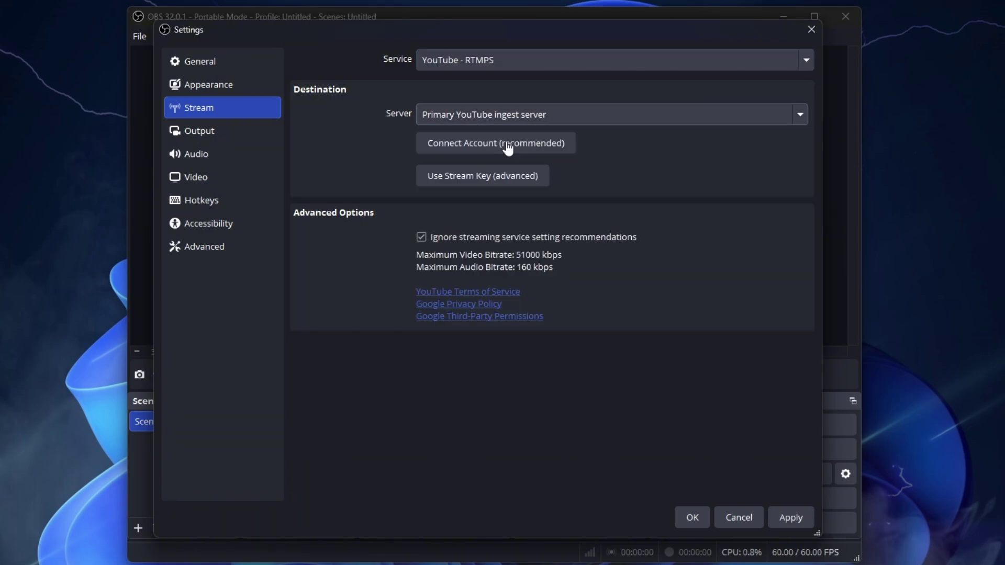
left_click(472, 149)
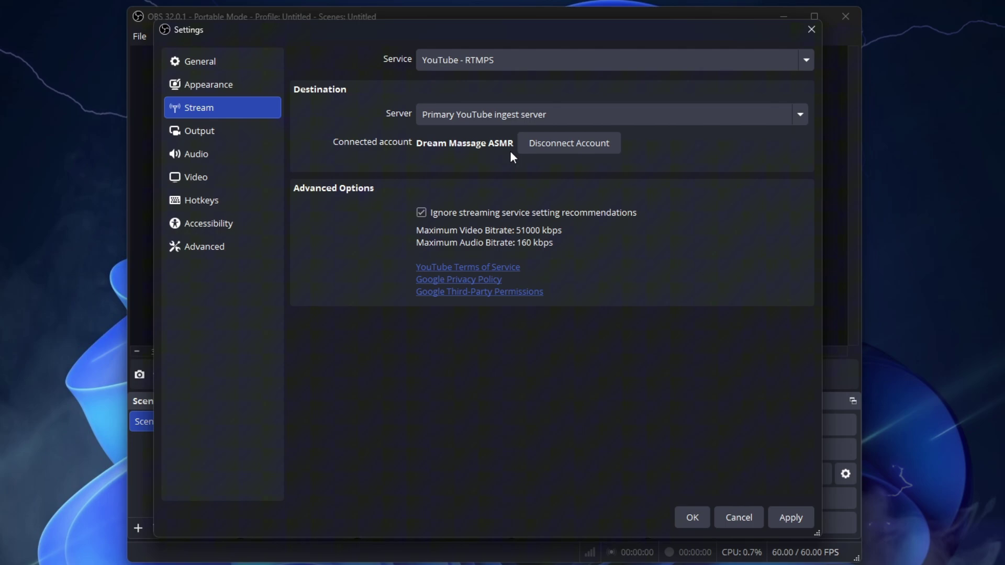
Enable ignoring streaming service setting recommendations, accept the warning, and apply
left_click(420, 212)
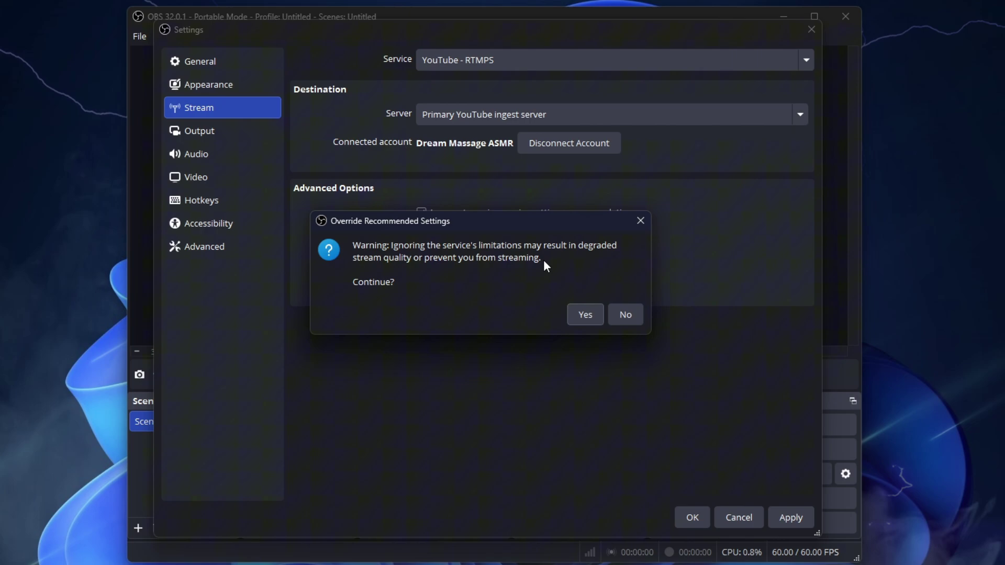
left_click(587, 315)
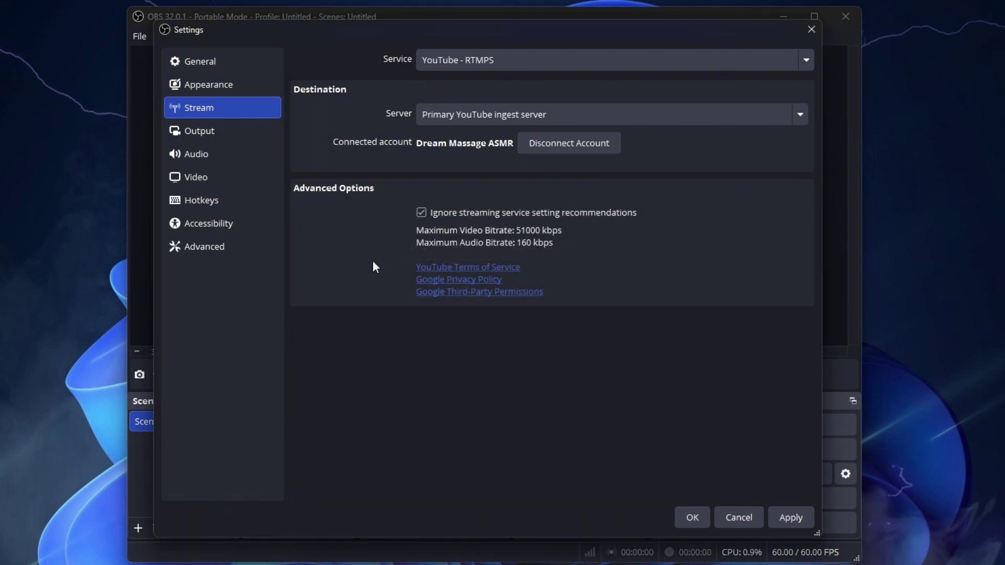
left_click(787, 518)
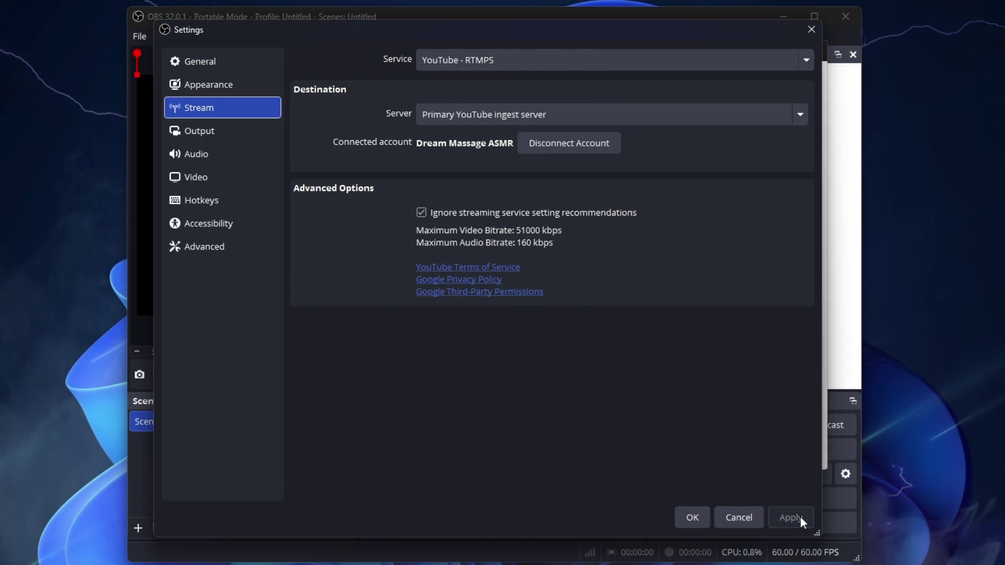
In Output settings, keep NVIDIA NVENC H.264 as the streaming encoder
left_click(222, 137)
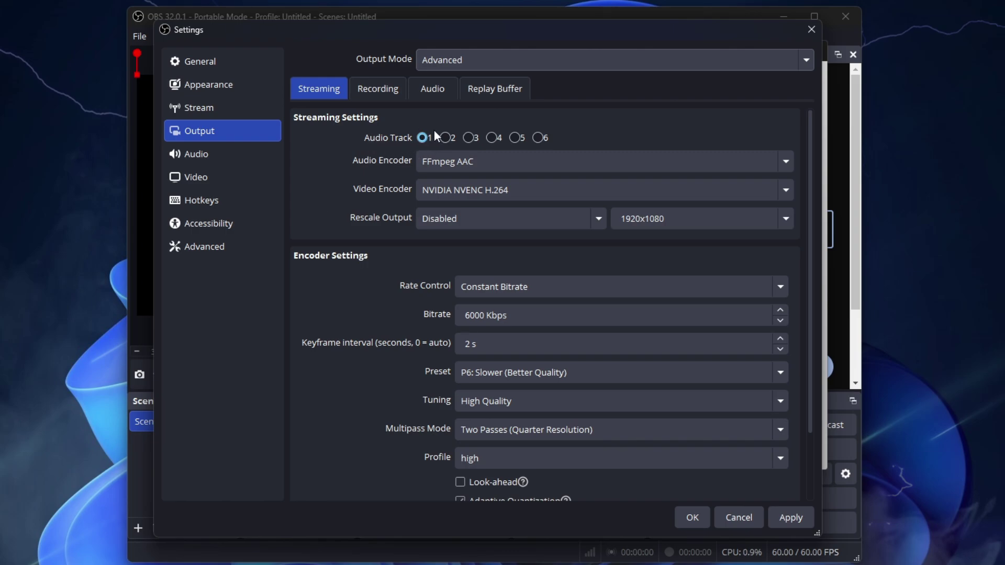
left_click(461, 190)
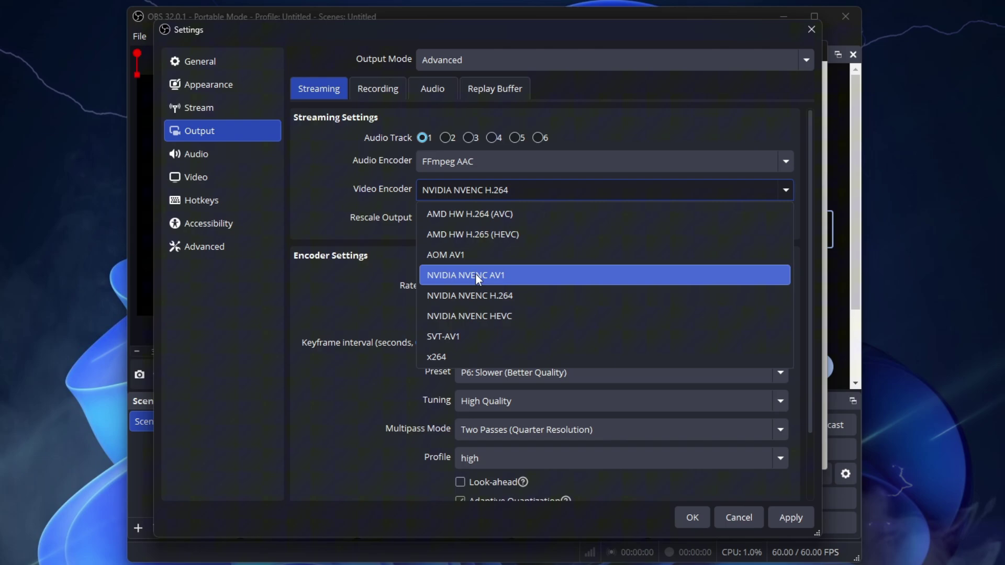
left_click(475, 296)
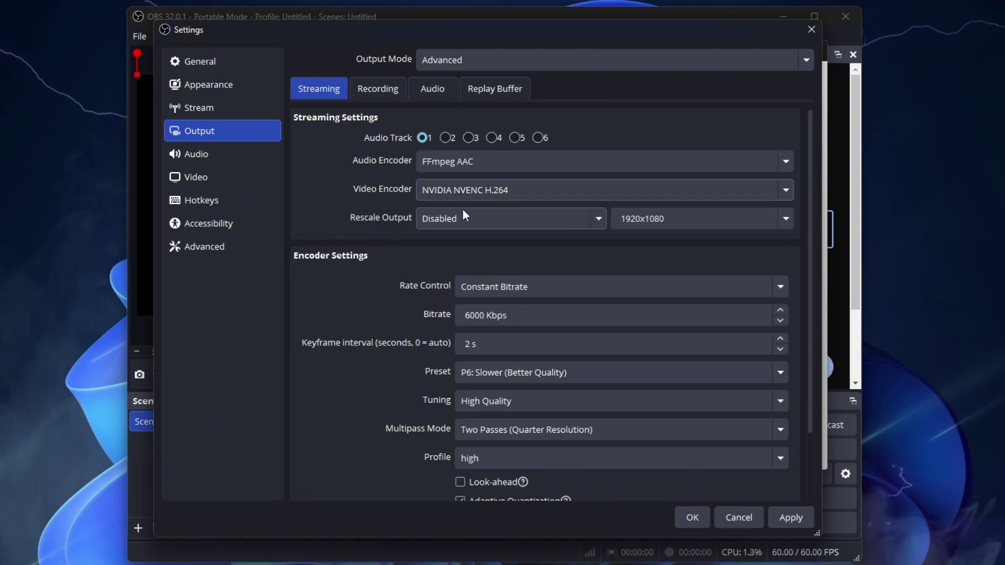
left_click(471, 194)
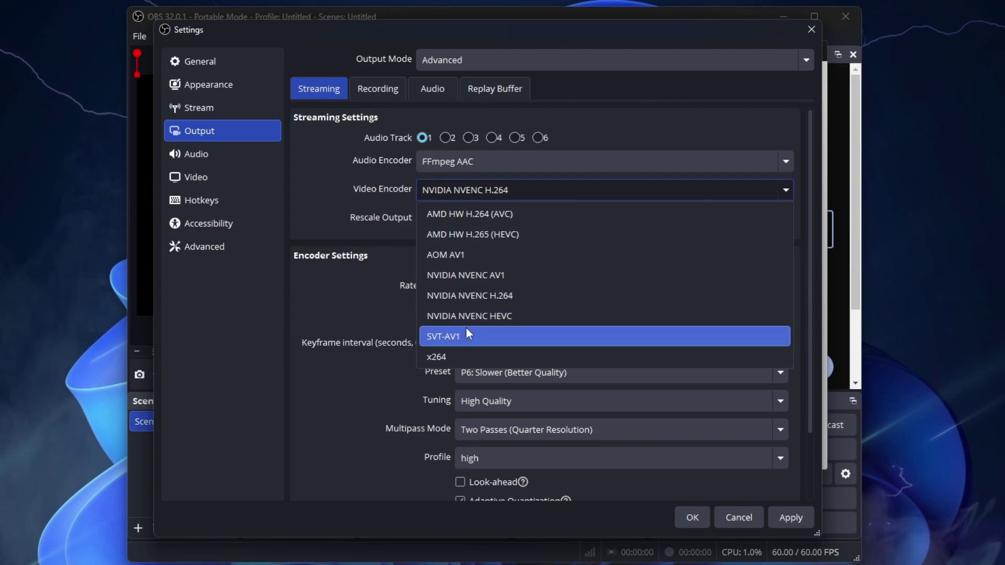
left_click(500, 297)
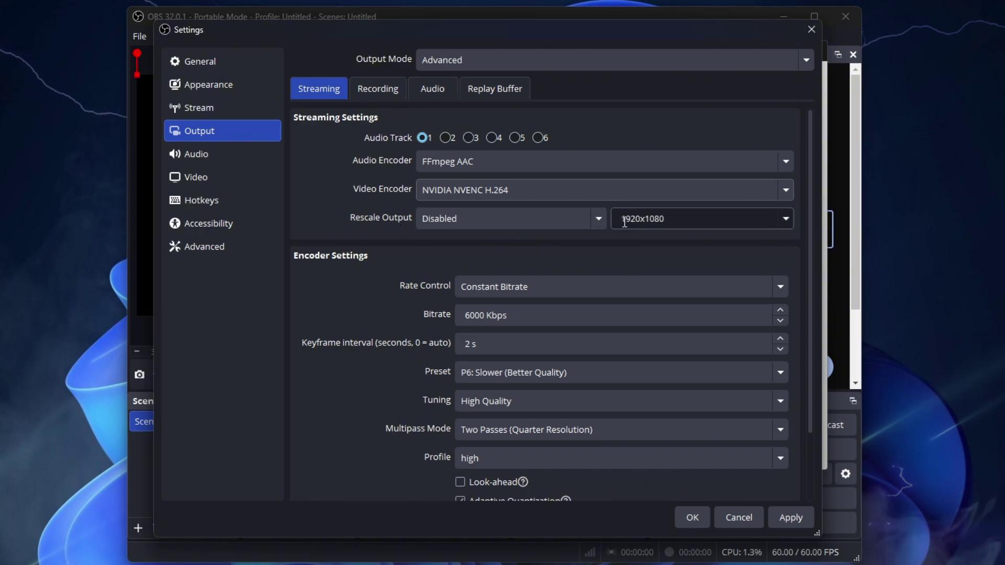
scroll(431, 249, "down", 1)
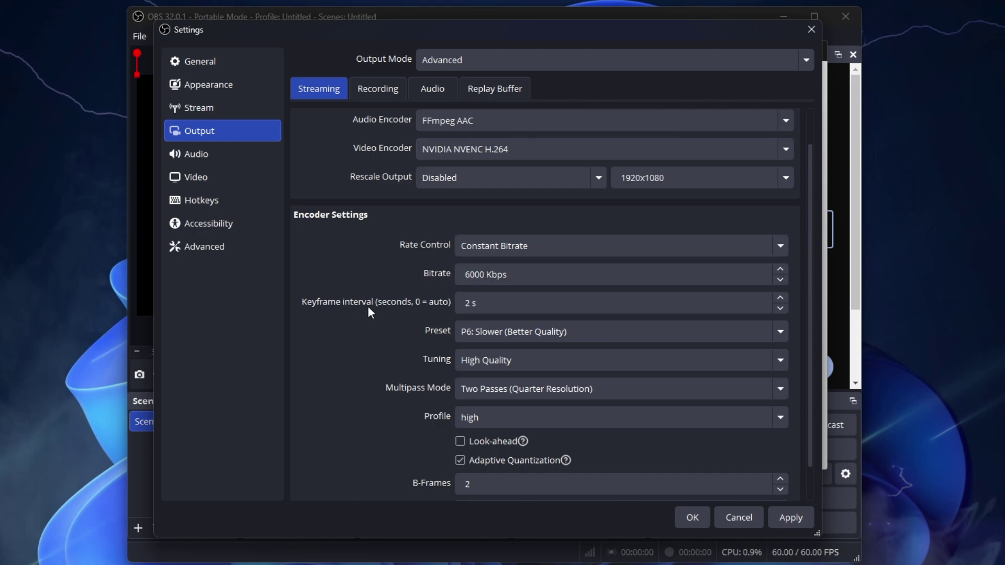
Keep the P6: Slower preset at 6000 Kbps, review B-Frames and custom options, and apply
left_click(460, 332)
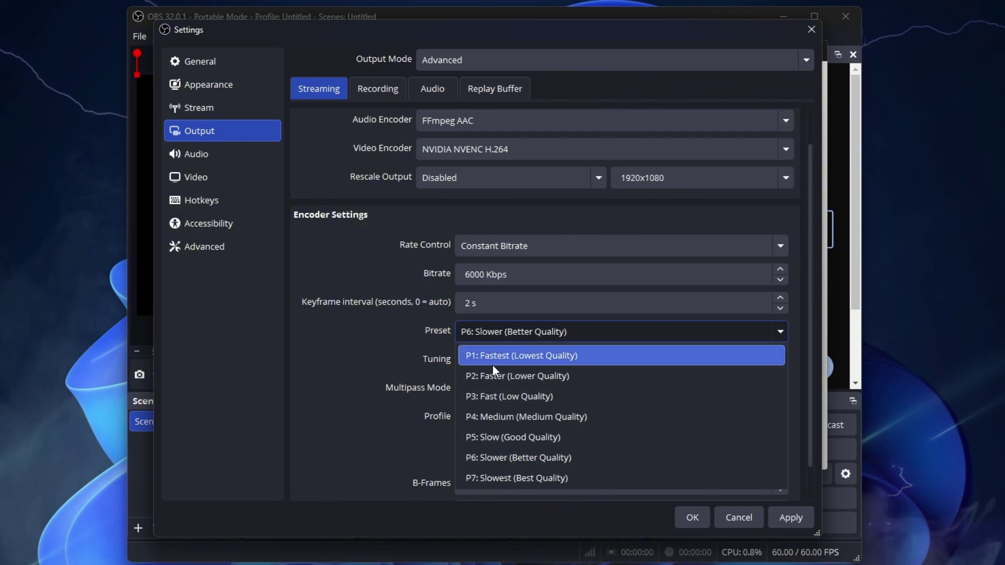
left_click(505, 456)
scroll(439, 323, "down", 1)
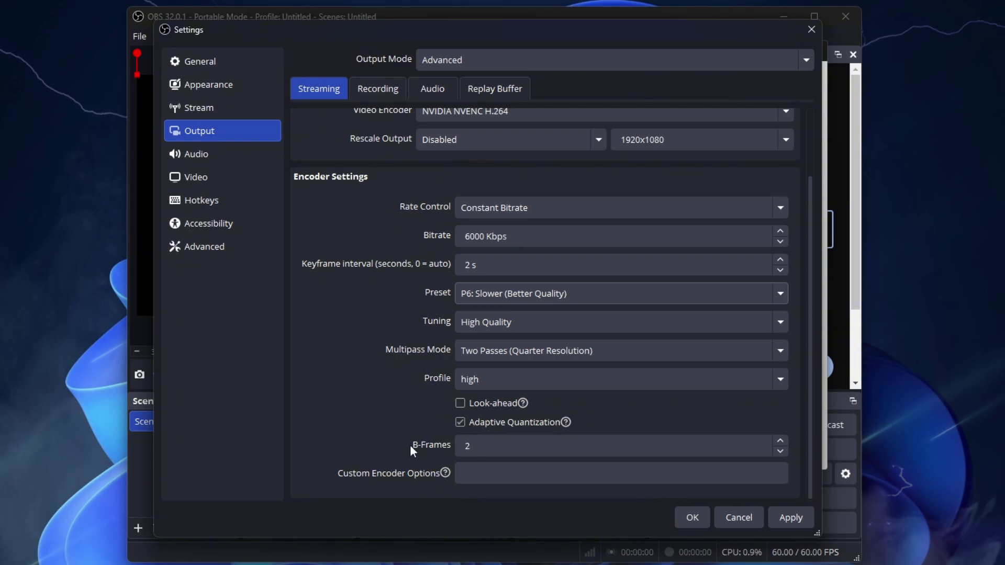
left_click(473, 445)
left_click(488, 469)
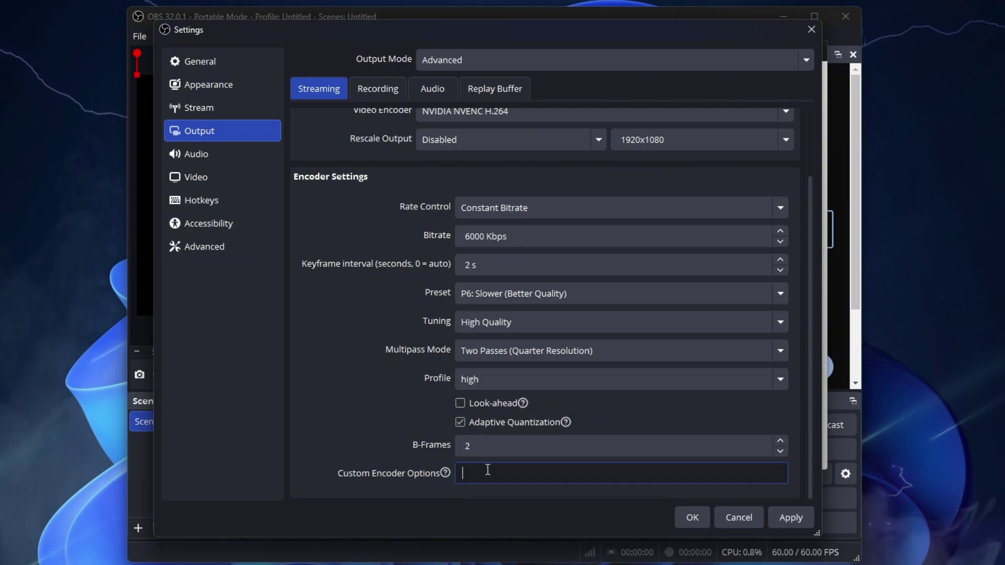
left_click(792, 512)
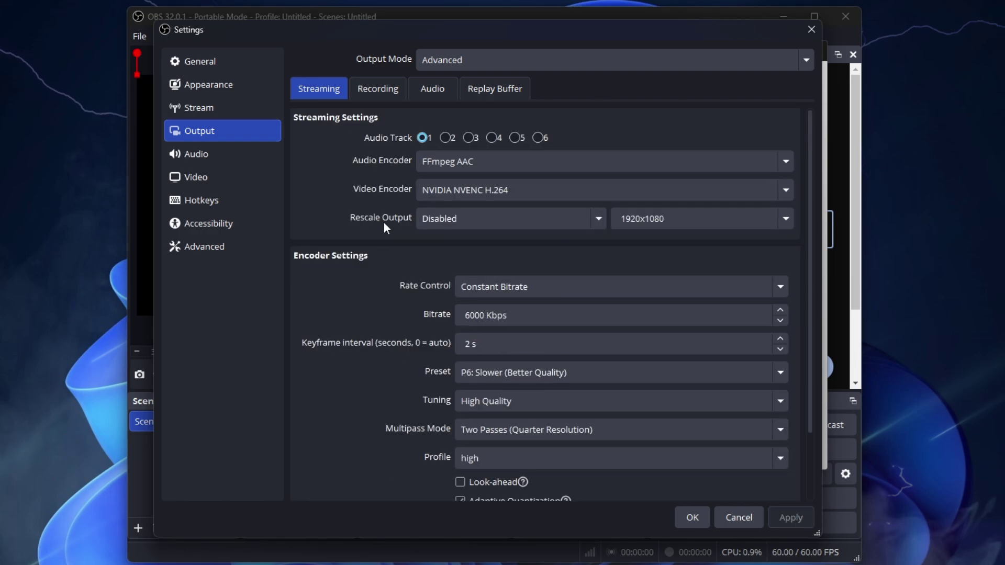
left_click(375, 90)
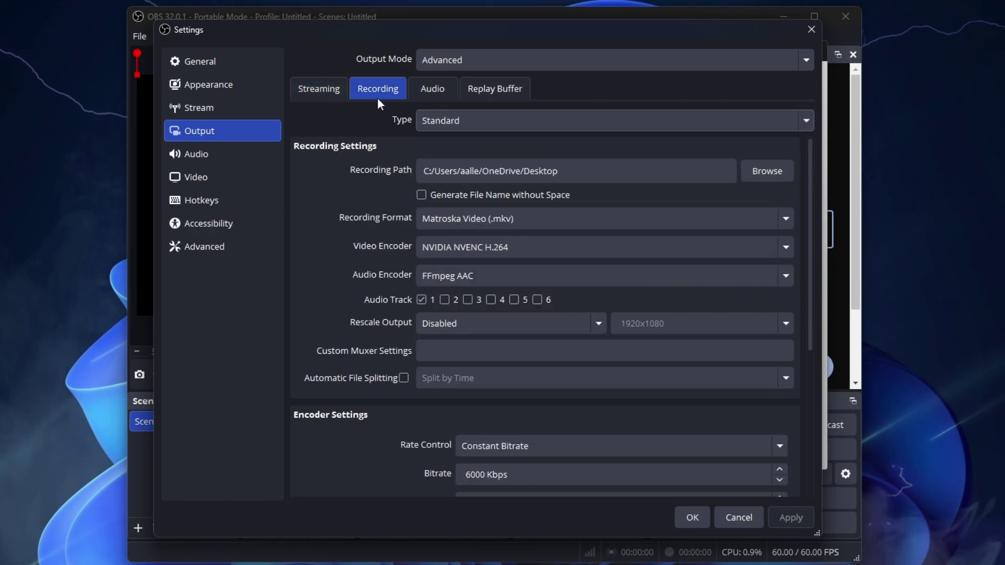
left_click(441, 119)
left_click(457, 146)
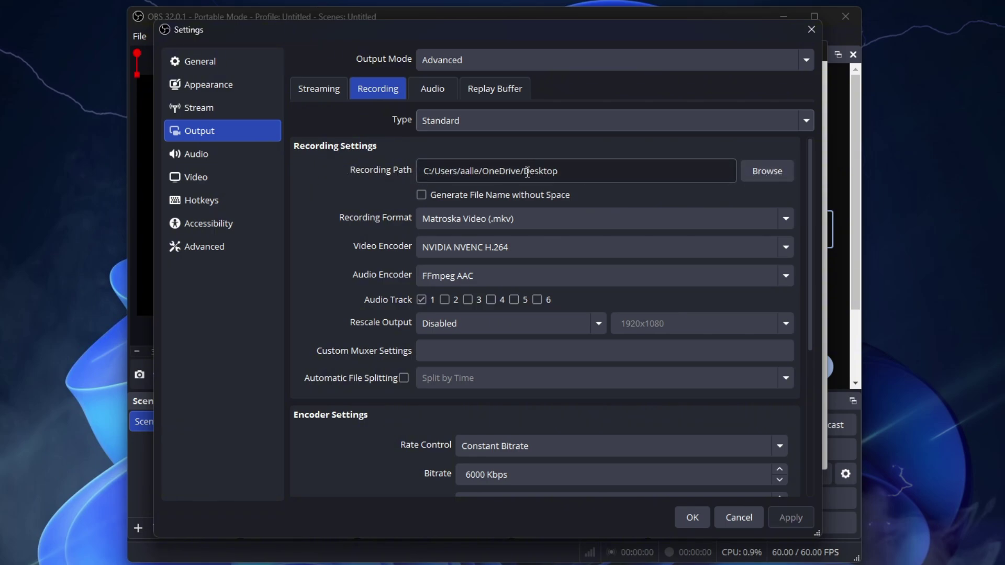
left_click(473, 221)
left_click(482, 262)
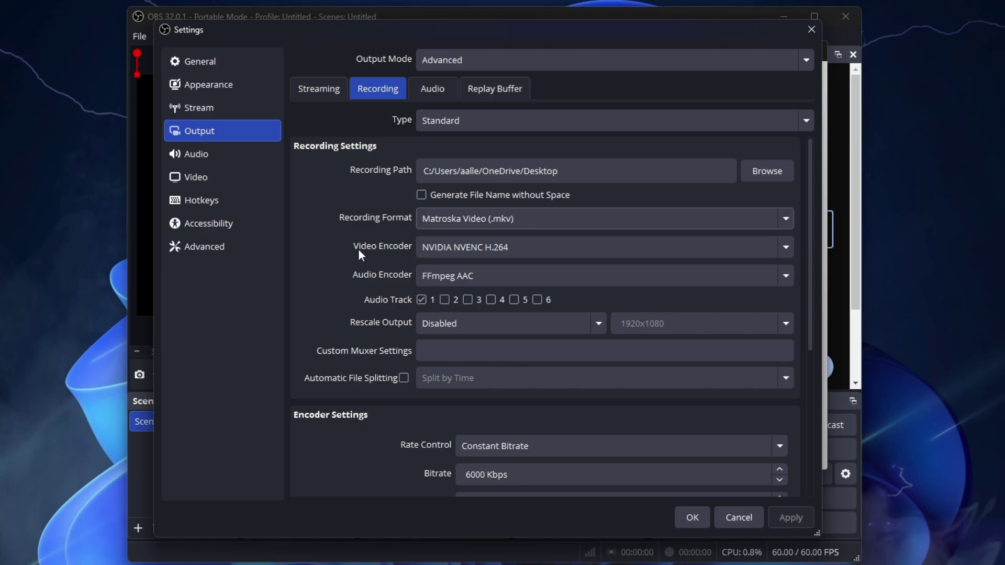
left_click(475, 247)
key("Escape")
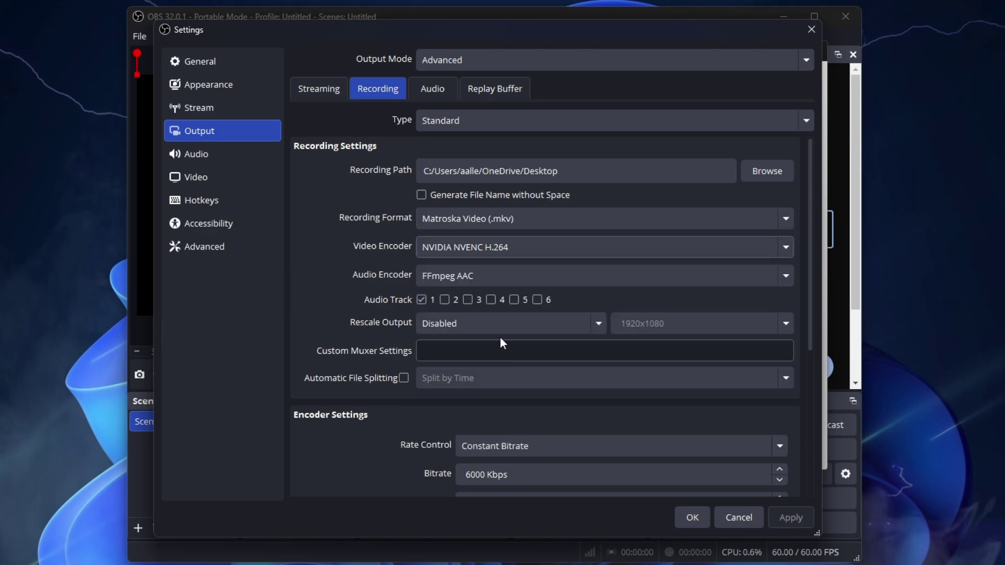
scroll(385, 384, "down", 5)
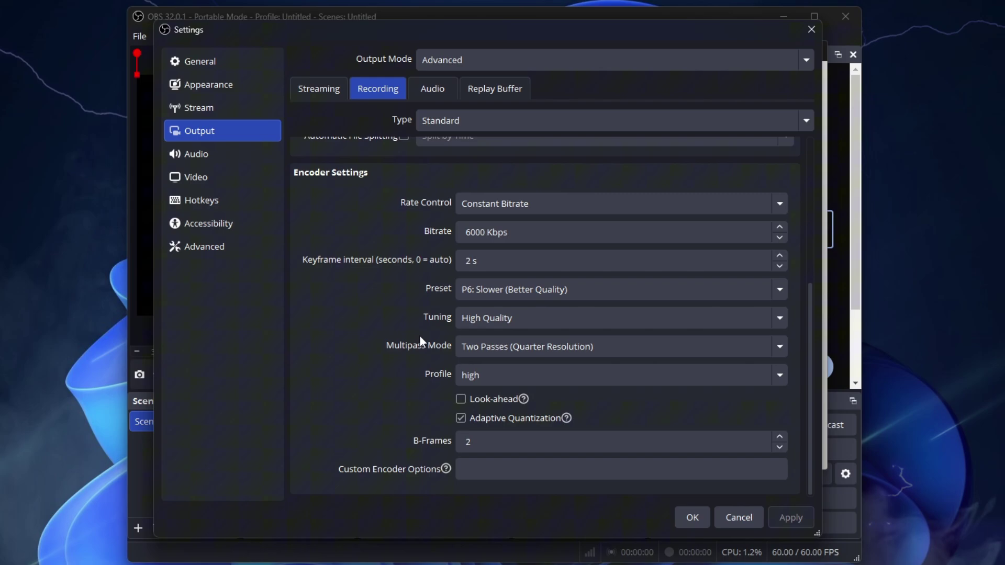
Review the Output audio track settings
scroll(576, 298, "up", 5)
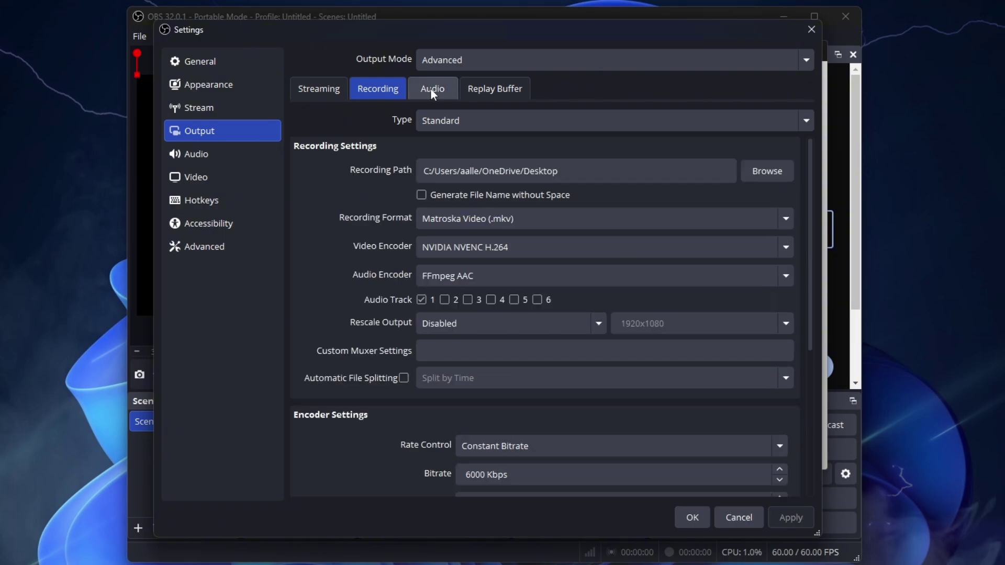
left_click(430, 88)
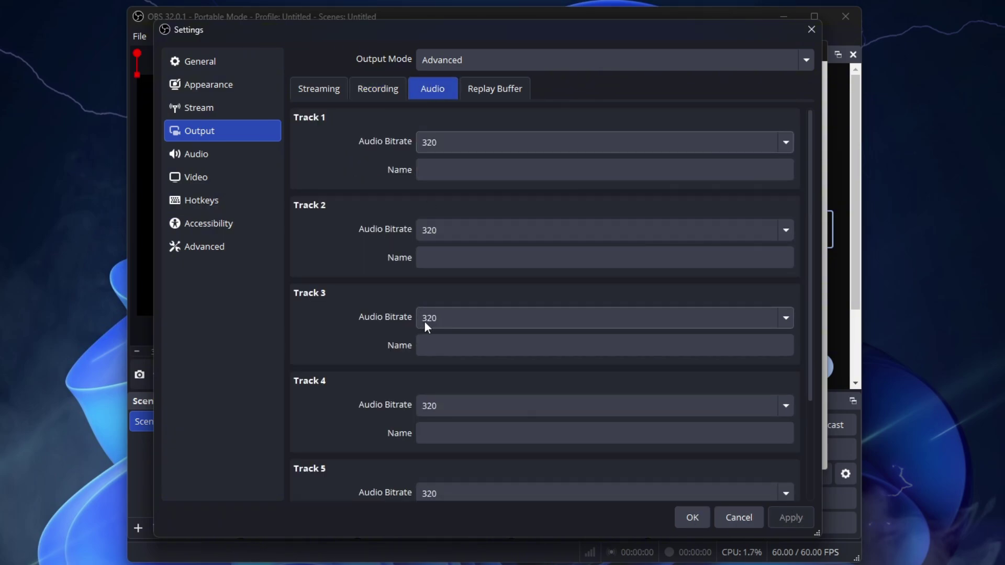
scroll(463, 366, "down", 2)
scroll(466, 377, "up", 2)
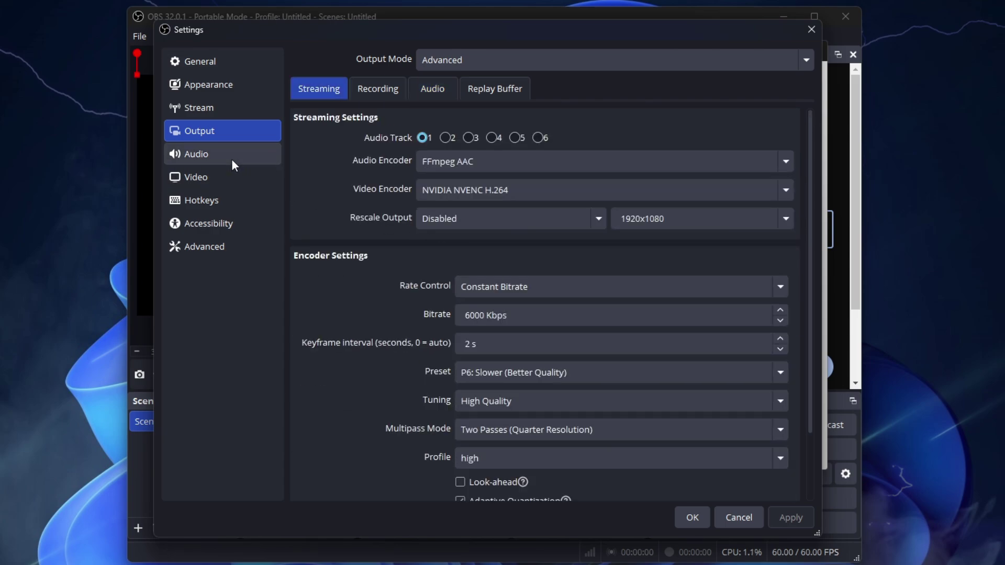
Keep 48 kHz and Default desktop audio, set the mic to Microphone (Realtek(R) Audio), and apply
left_click(222, 154)
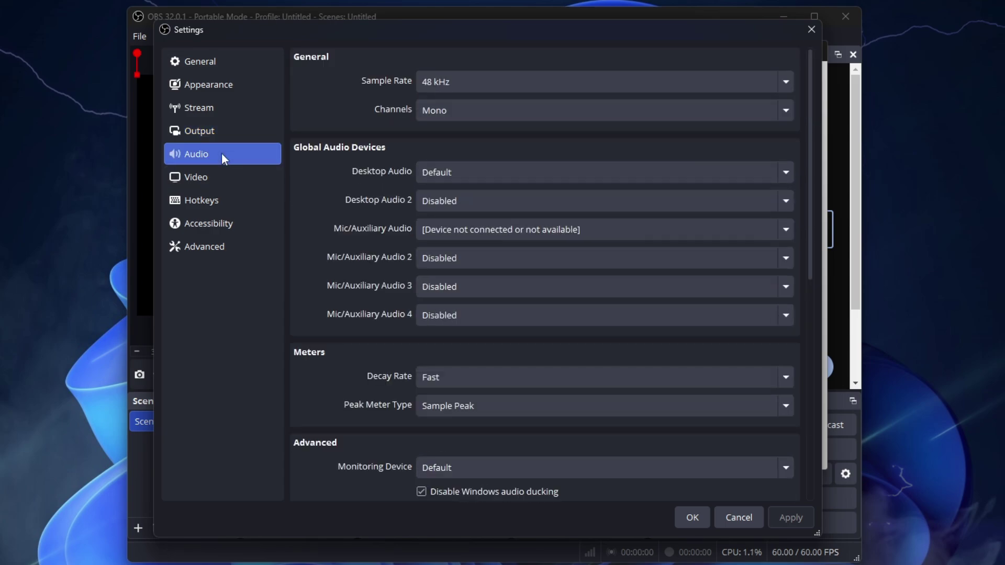
left_click(421, 84)
left_click(457, 122)
scroll(397, 134, "down", 1)
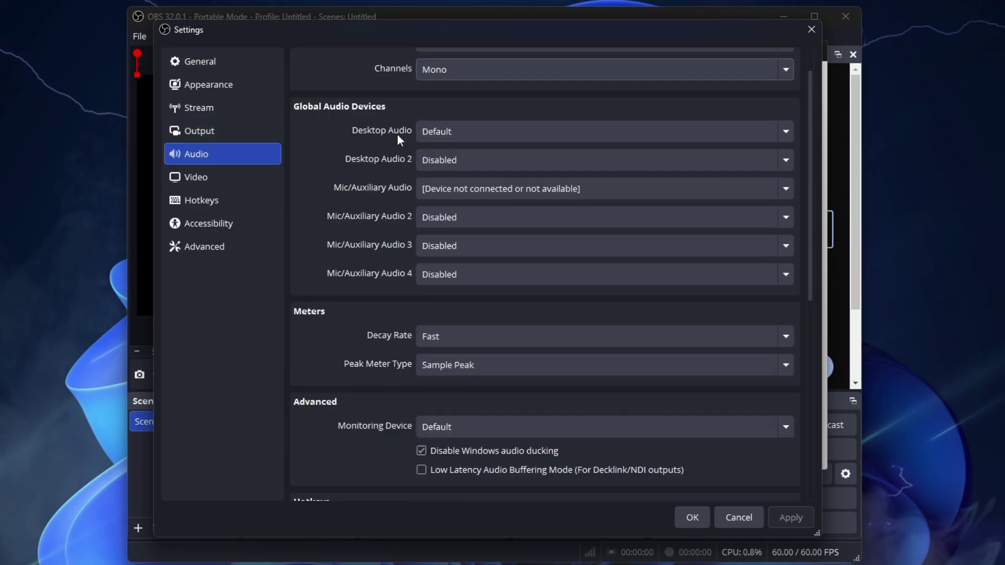
left_click(446, 130)
left_click(459, 174)
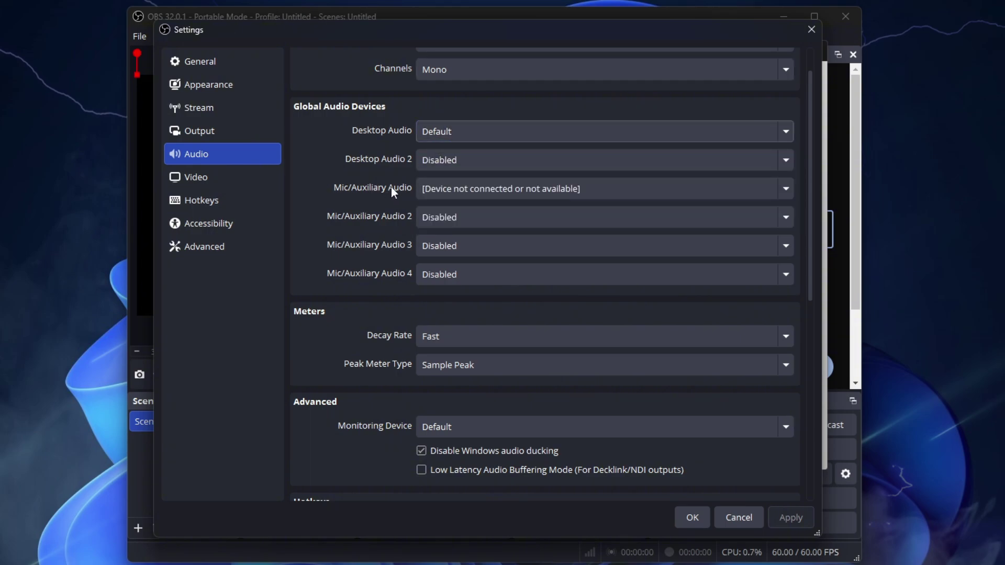
left_click(443, 189)
left_click(434, 272)
scroll(654, 393, "up", 1)
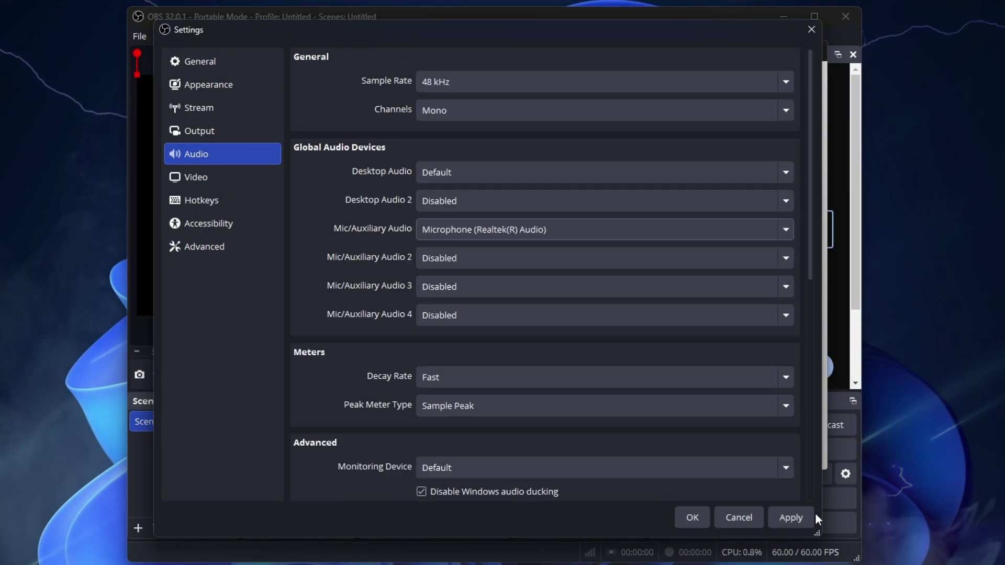
left_click(791, 518)
Keep the video at 1920x1080 base and output resolution with 60 Common FPS
left_click(189, 176)
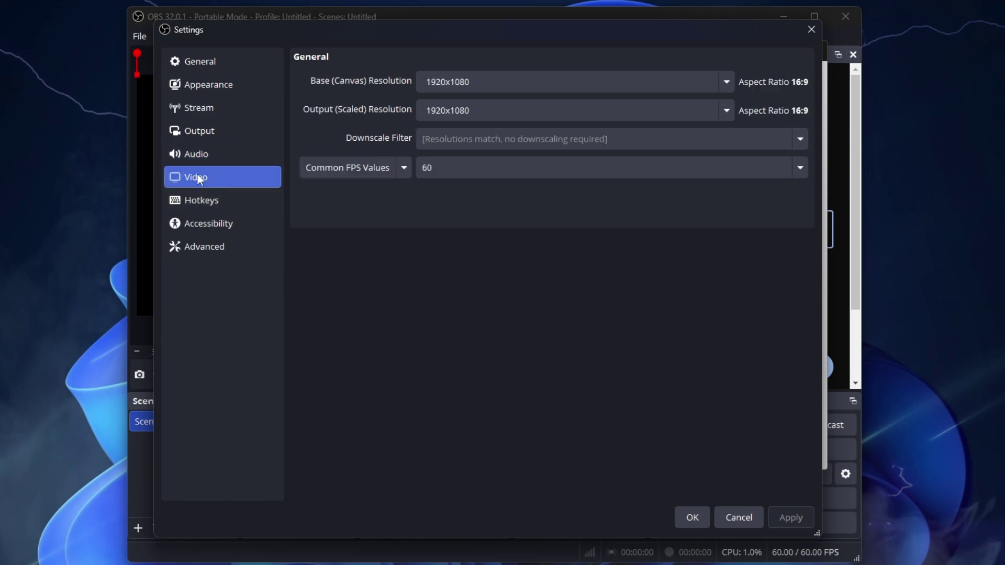
left_click(423, 88)
key("Tab")
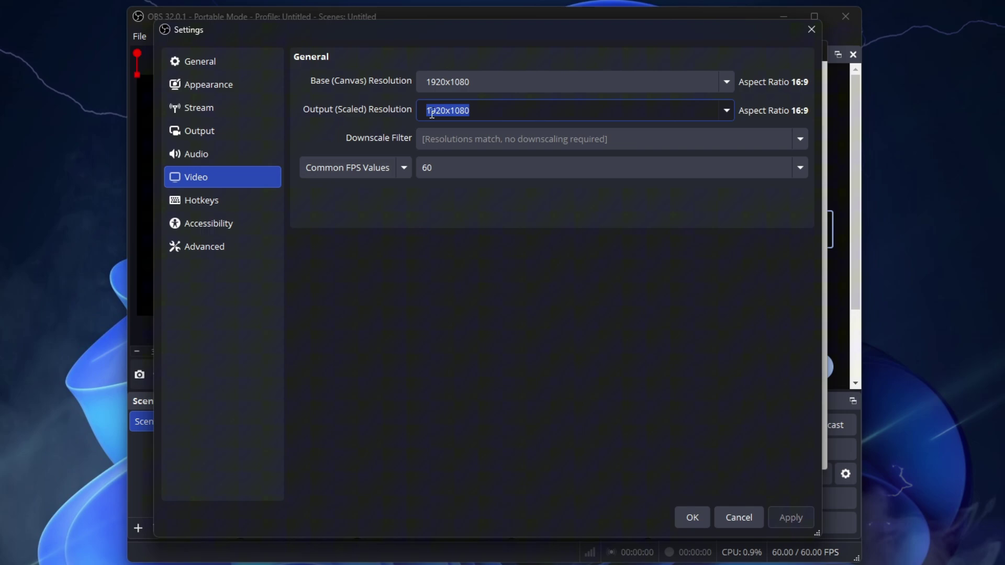
left_click(377, 168)
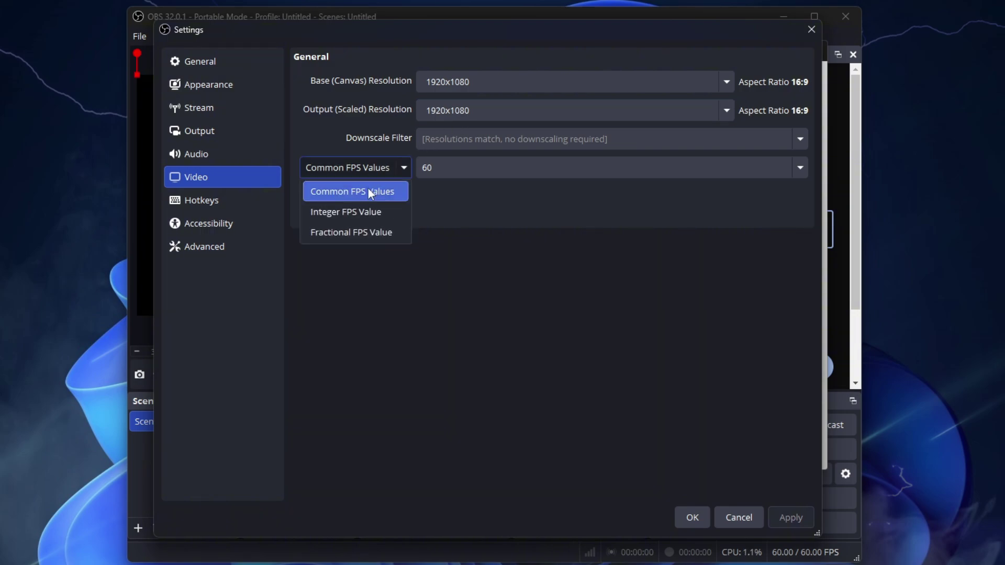
left_click(368, 189)
left_click(448, 169)
left_click(425, 171)
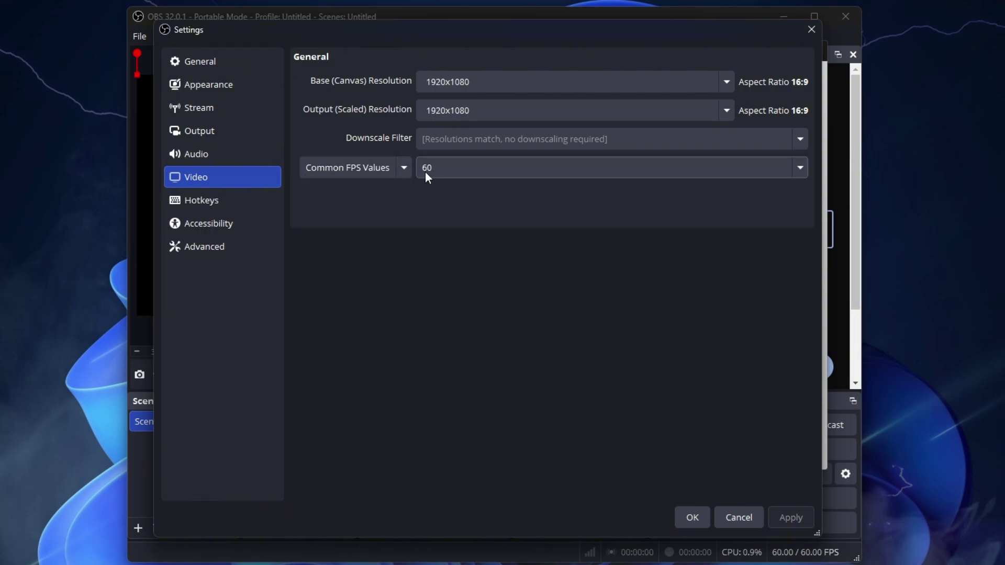
left_click(218, 247)
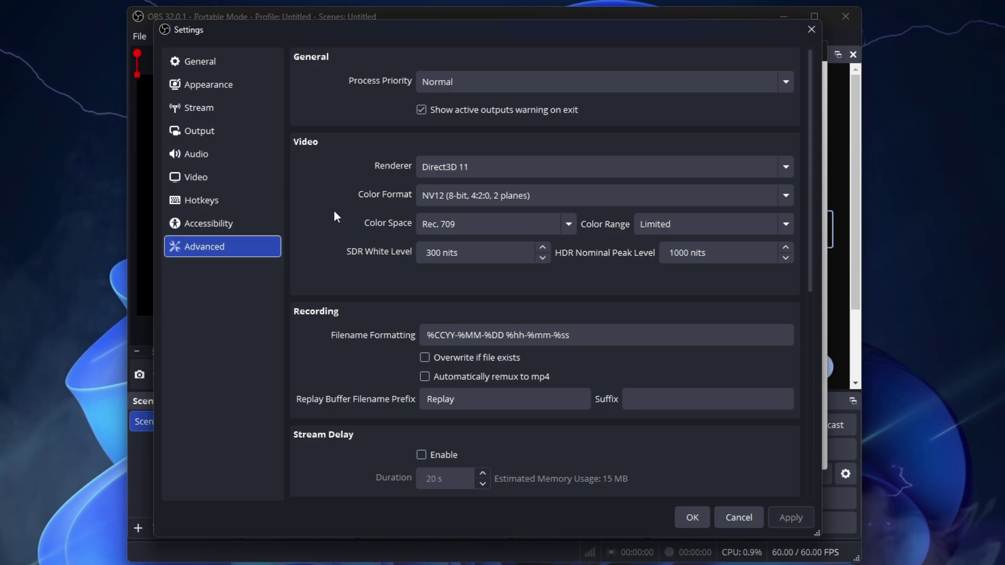
Set Process Priority to Above Normal and IP Family to IPv4 and IPv6
left_click(448, 81)
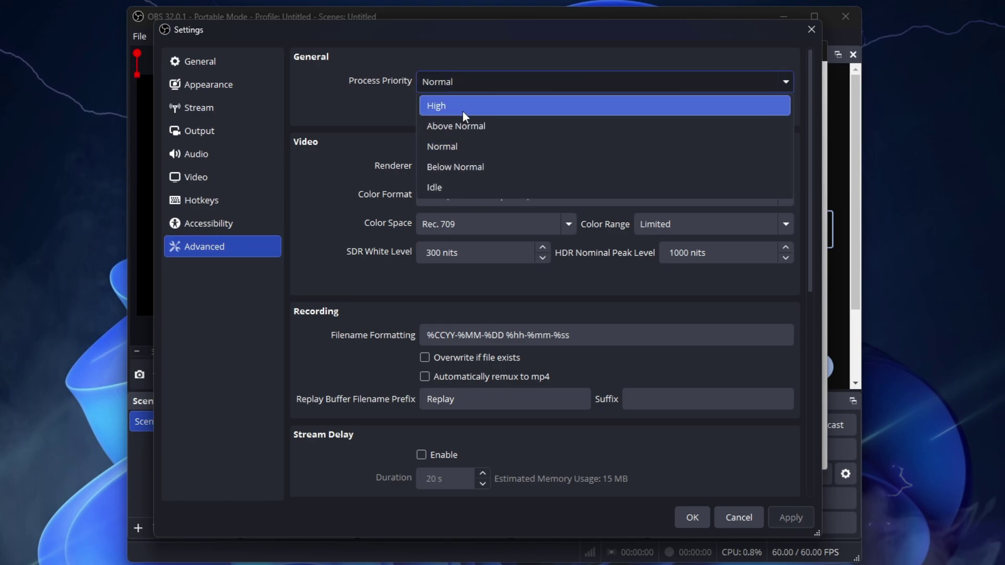
left_click(463, 128)
scroll(384, 291, "down", 3)
scroll(384, 291, "down", 5)
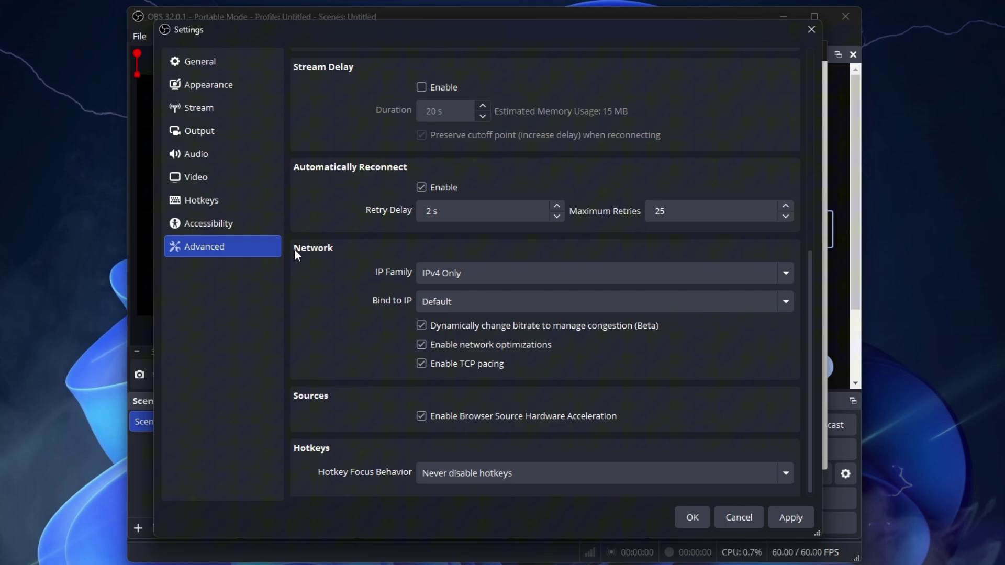
left_click(452, 268)
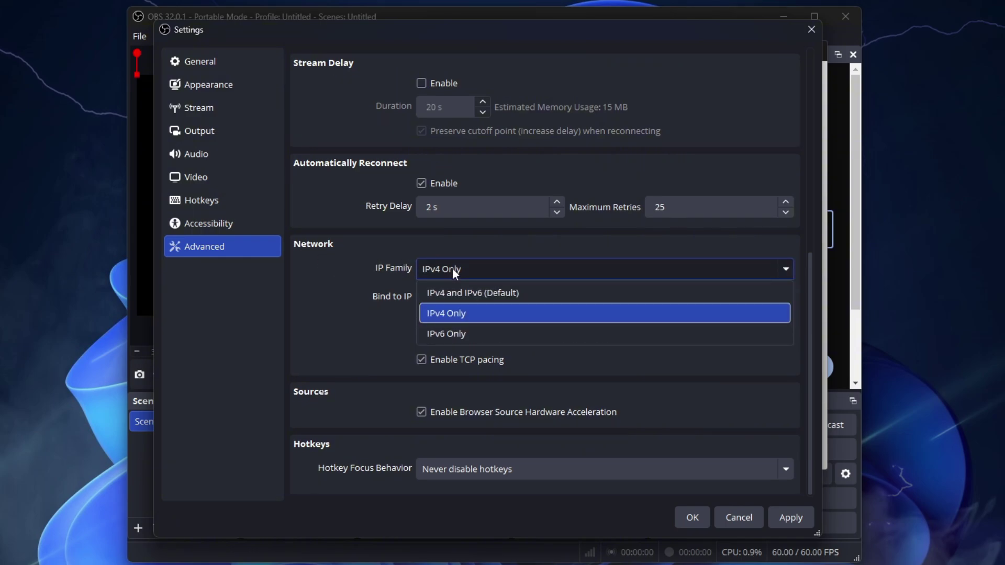
left_click(492, 294)
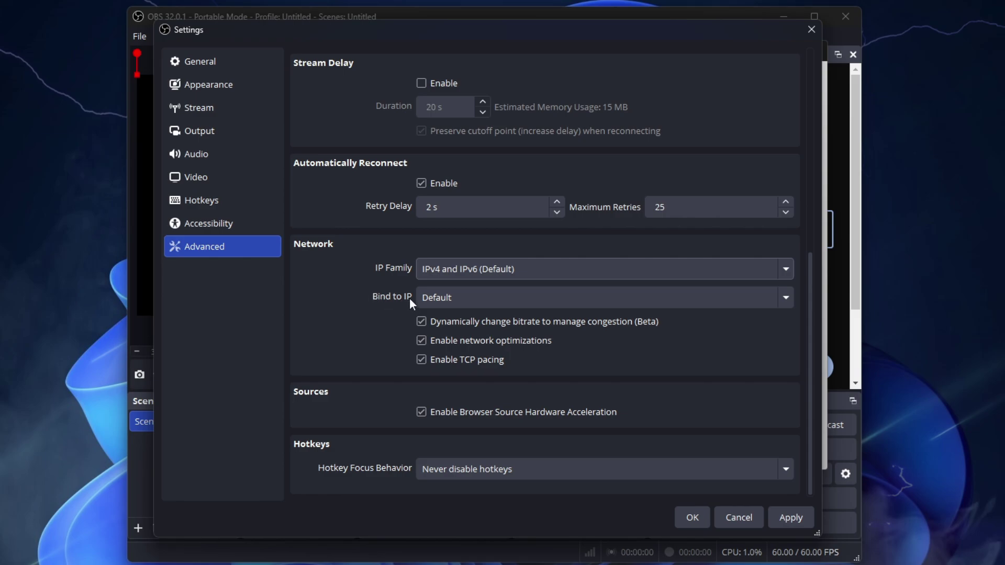
scroll(450, 297, "down", 1)
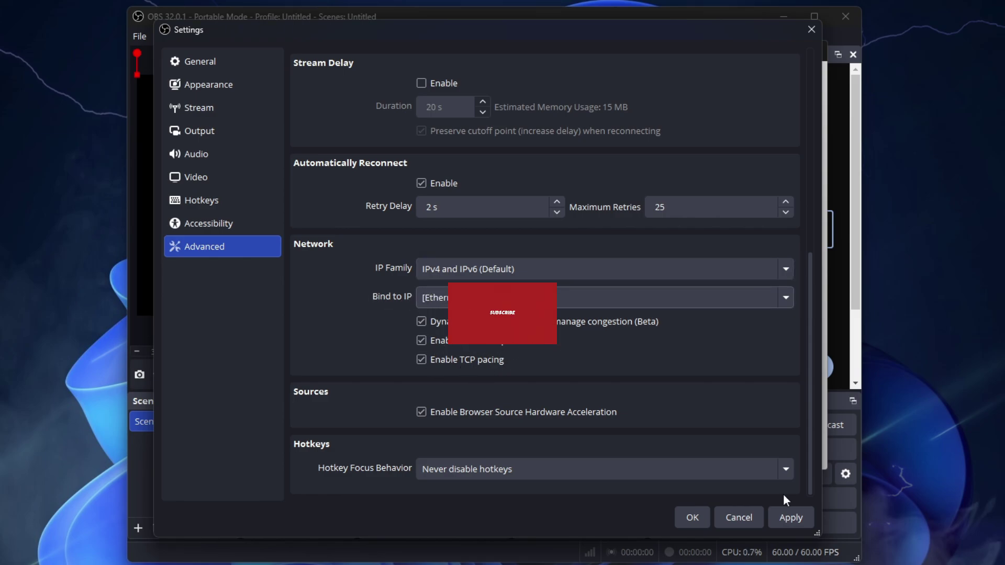
Apply the advanced settings and move the YouTube Chat window to the screen's right edge
left_click(791, 517)
left_click_drag(688, 59, 489, 60)
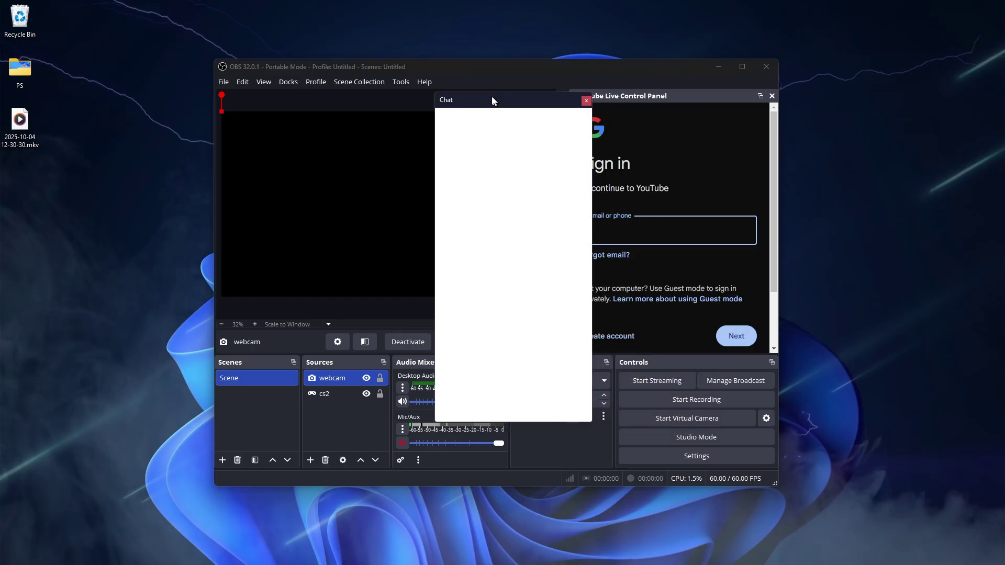
left_click_drag(492, 101, 439, 111)
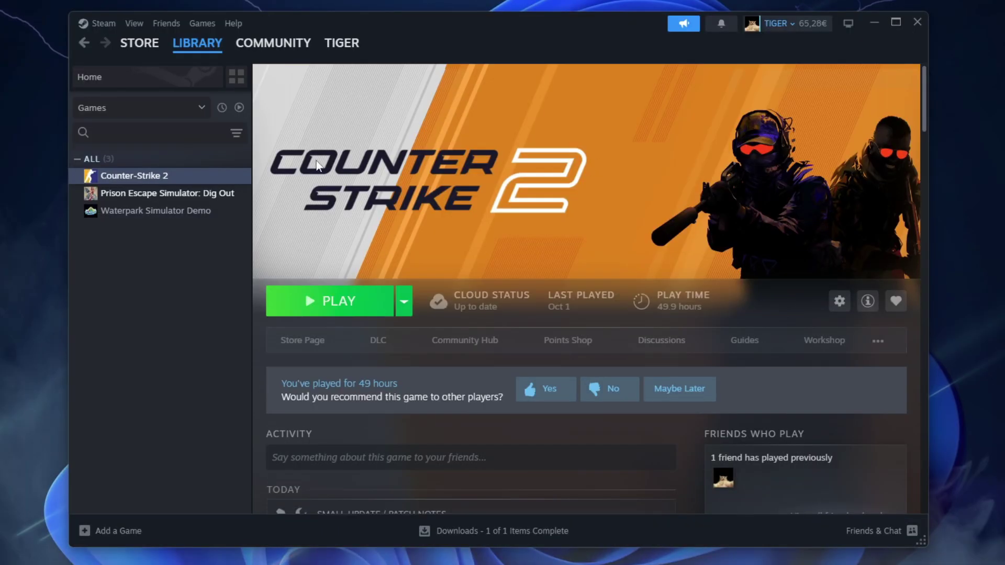
right_click(149, 172)
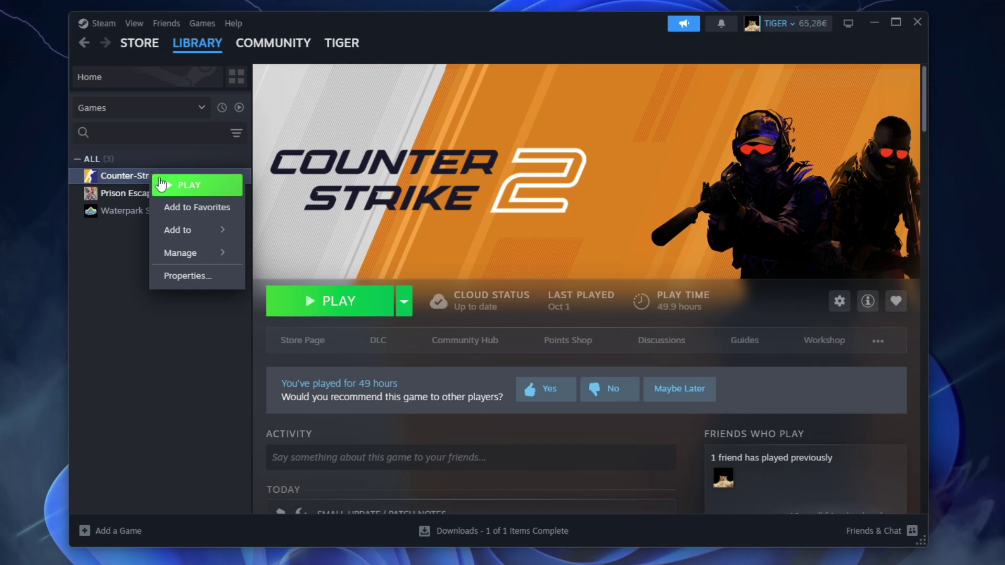
left_click(204, 277)
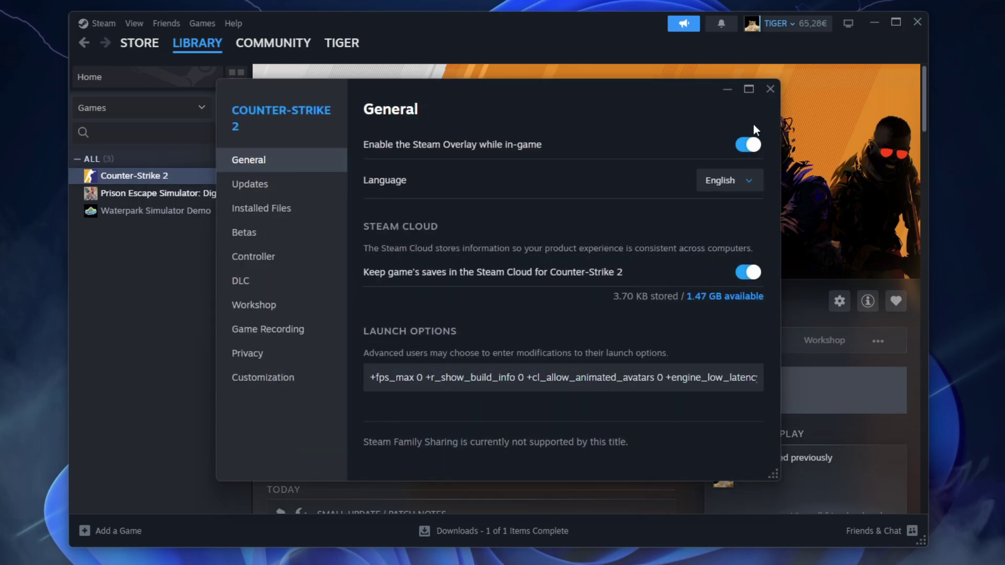
left_click_drag(635, 27, 649, 11)
double_click(648, 11)
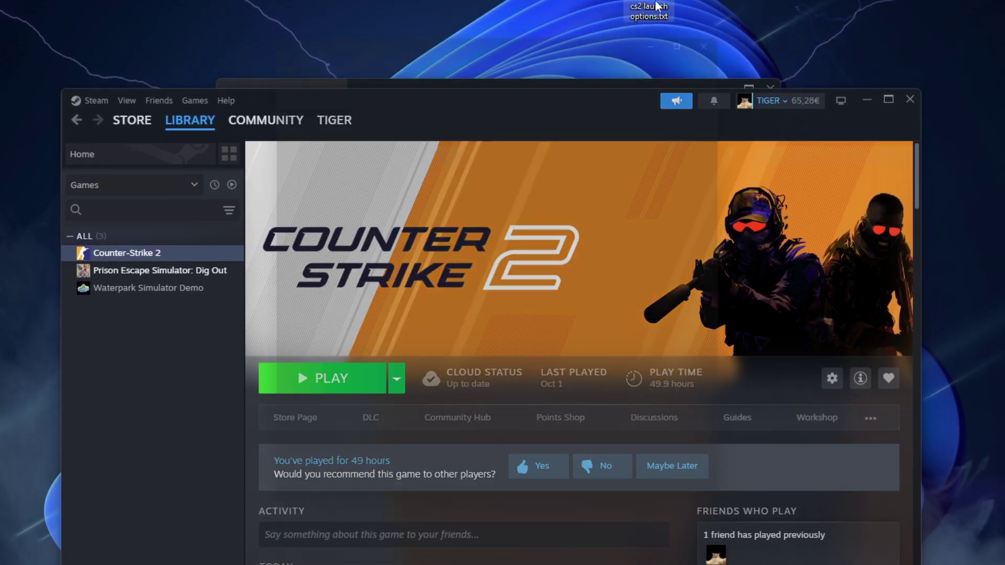
left_click_drag(459, 114, 264, 78)
right_click(287, 81)
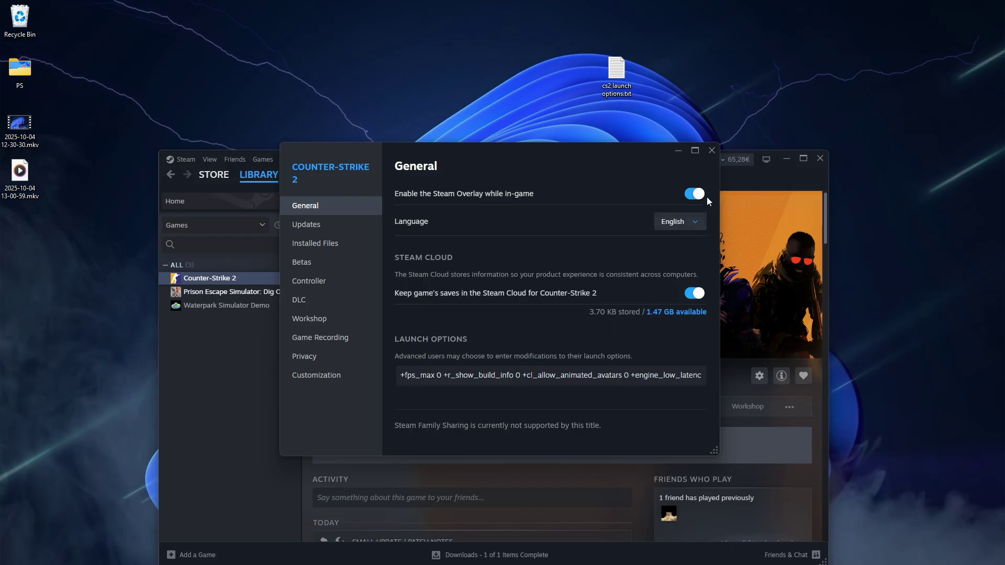
left_click(708, 150)
left_click_drag(543, 167, 554, 120)
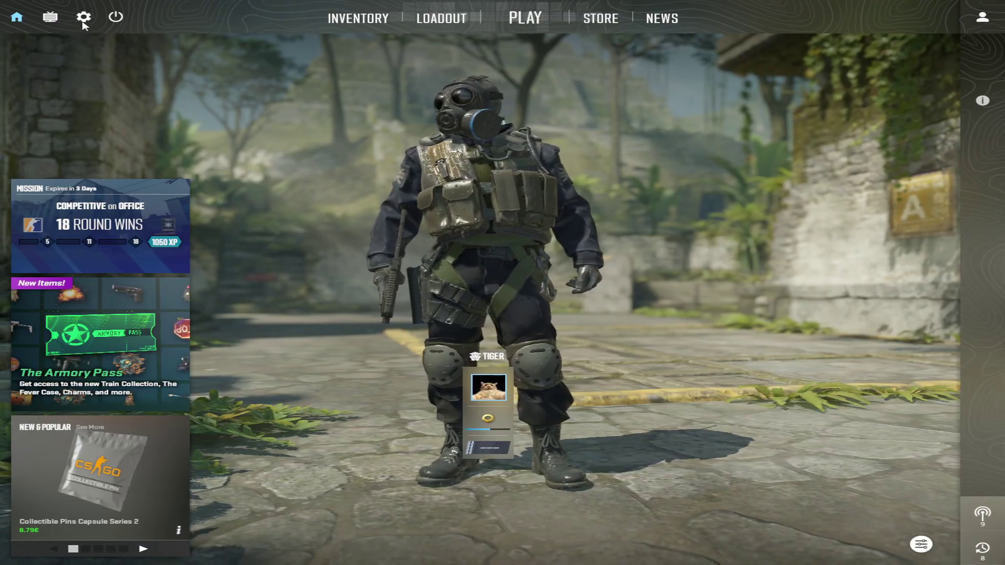
Open Counter-Strike 2's video settings and view the Aspect Ratio choices
left_click(84, 18)
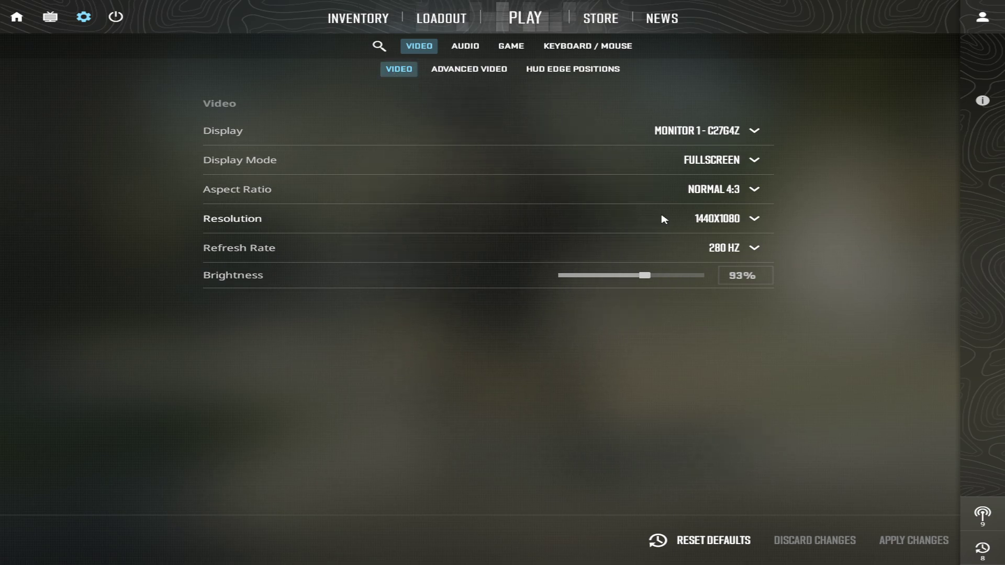
left_click(733, 190)
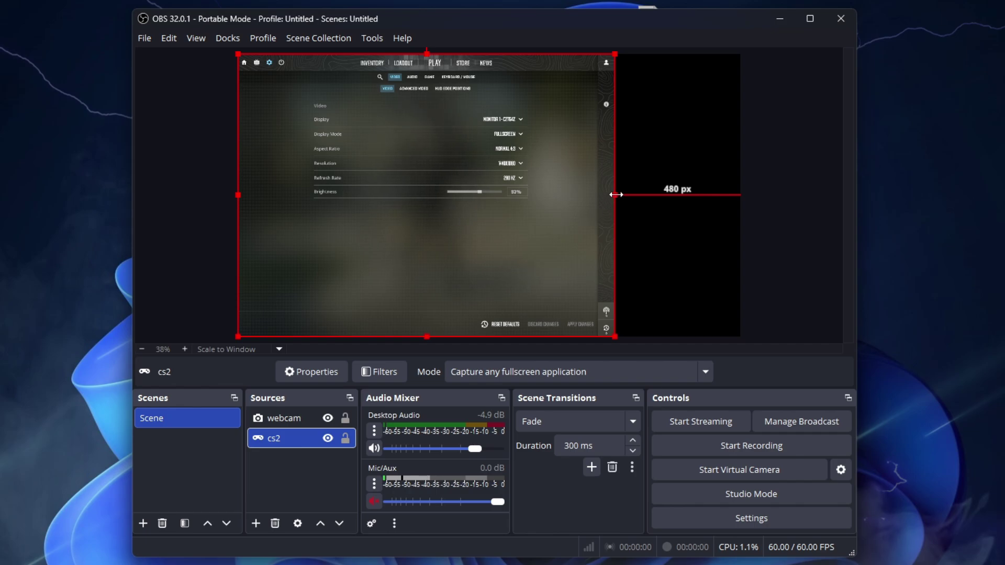
Stretch the cs2 capture's right edge to the canvas edge, closing the 480 px gap, then deselect it
left_click_drag(616, 195, 735, 191)
left_click(778, 179)
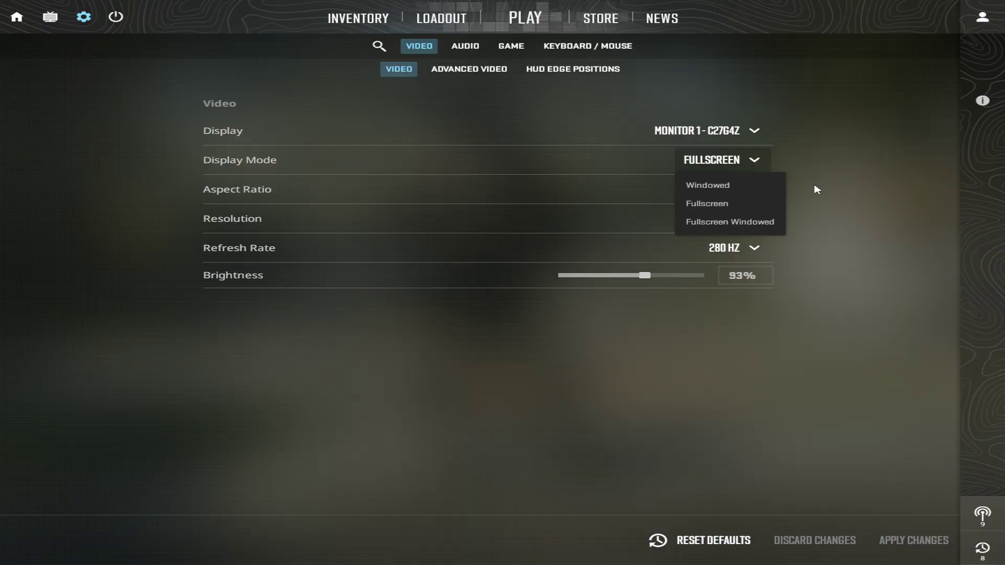
Review the display options, keeping Fullscreen, 1440x1080 resolution and 280 Hz refresh rate
left_click(742, 161)
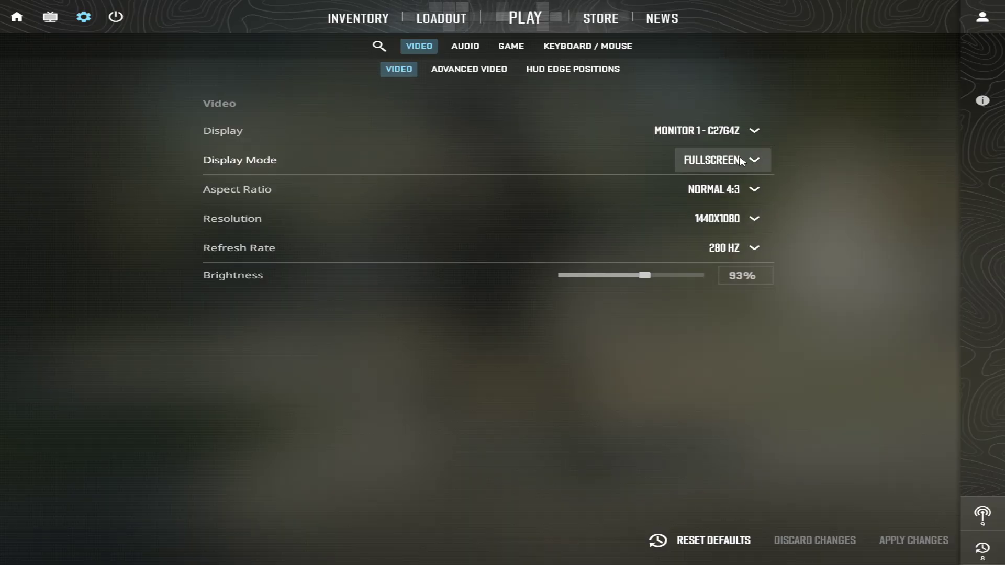
left_click(721, 165)
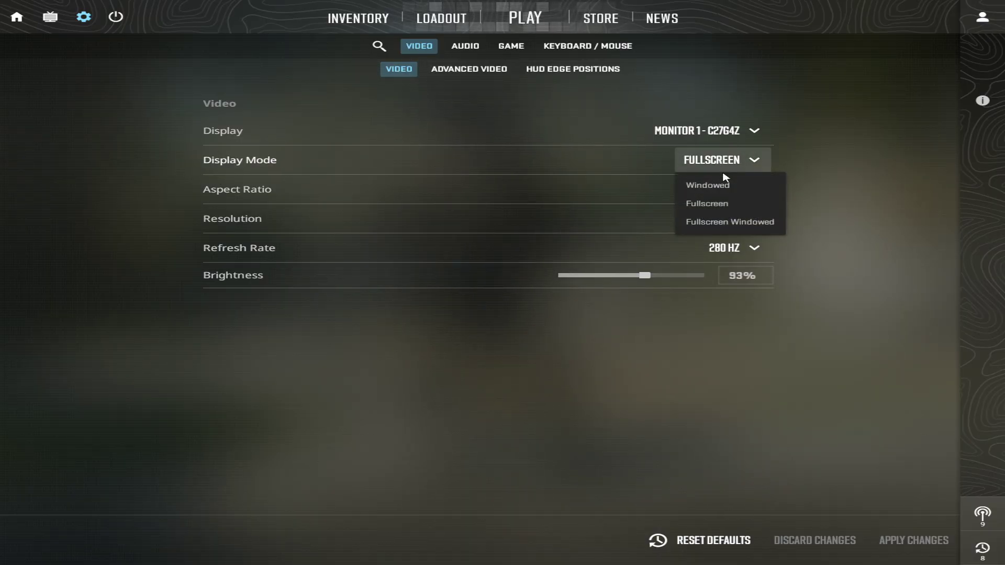
left_click(686, 203)
left_click(712, 166)
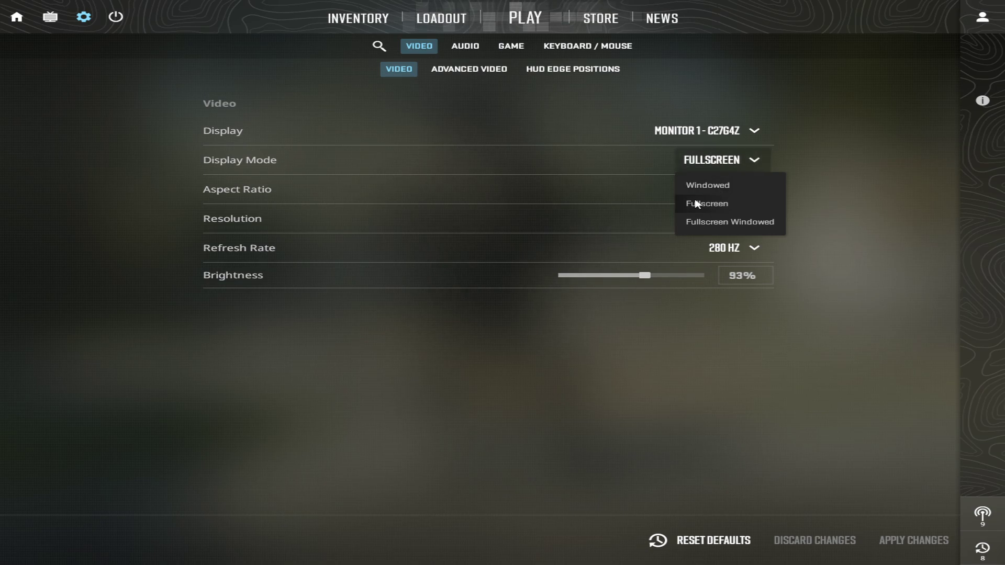
left_click(697, 204)
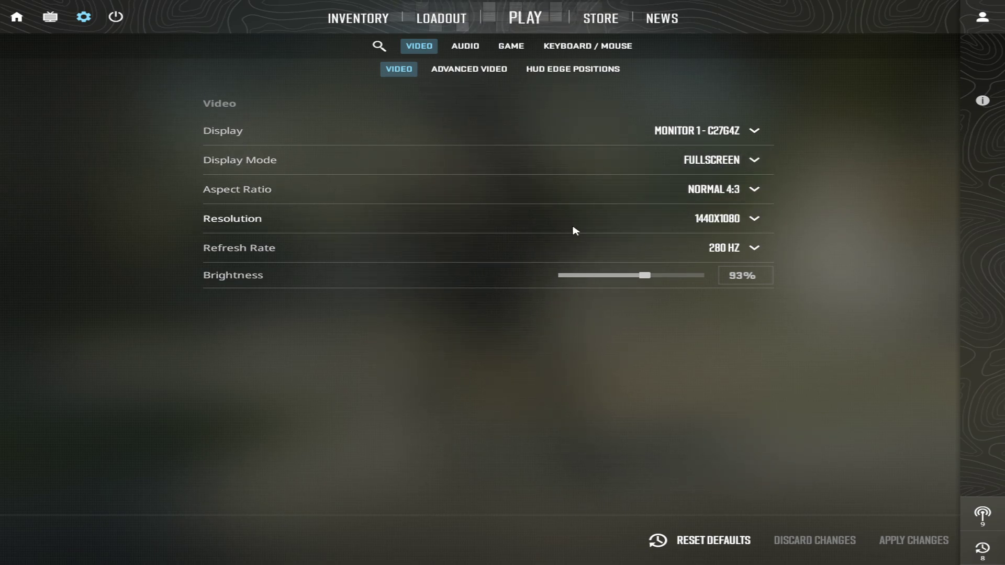
left_click(724, 222)
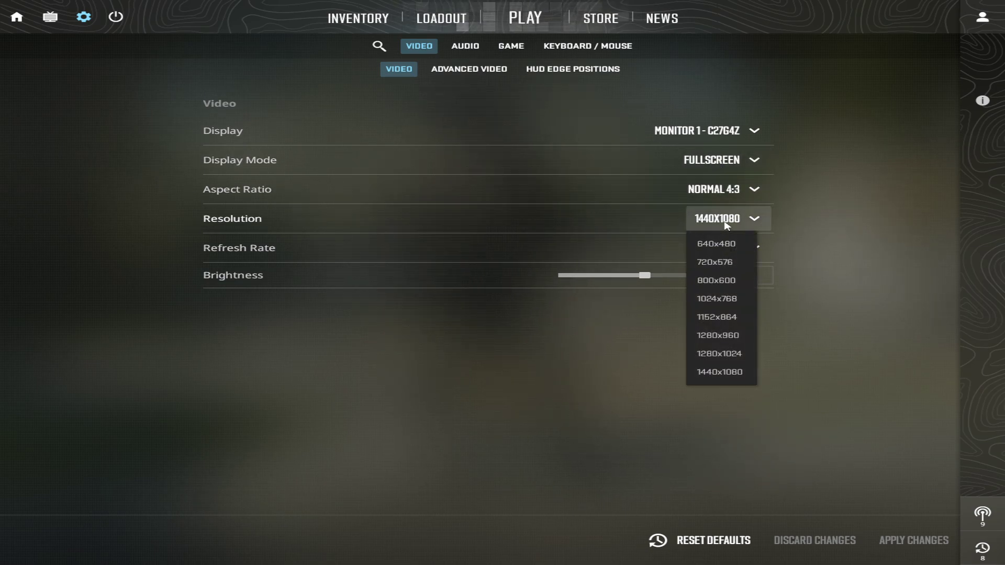
left_click(718, 372)
left_click(729, 250)
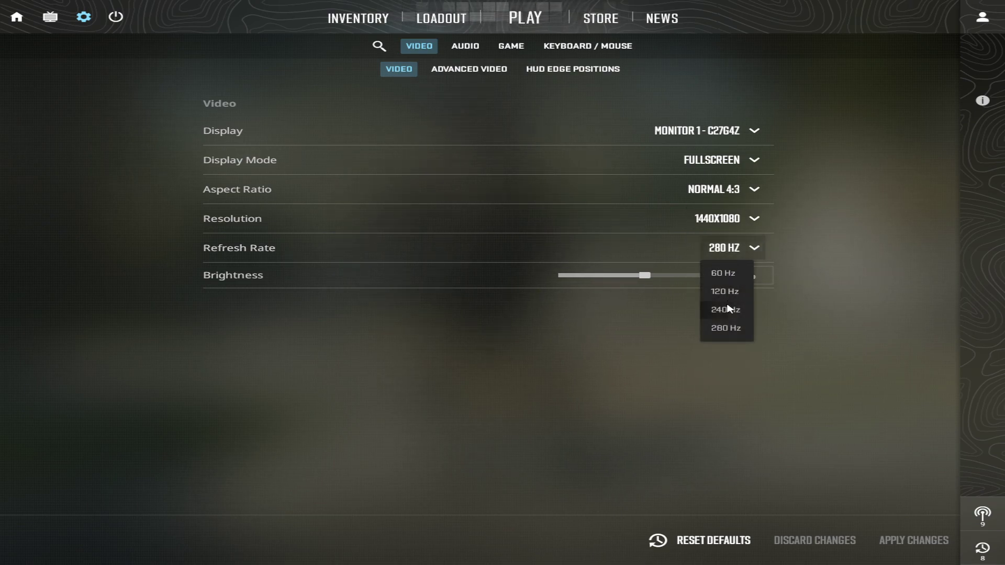
left_click(730, 328)
Switch to Widescreen 16:9 at 1920x1080 and 280 Hz
left_click(742, 191)
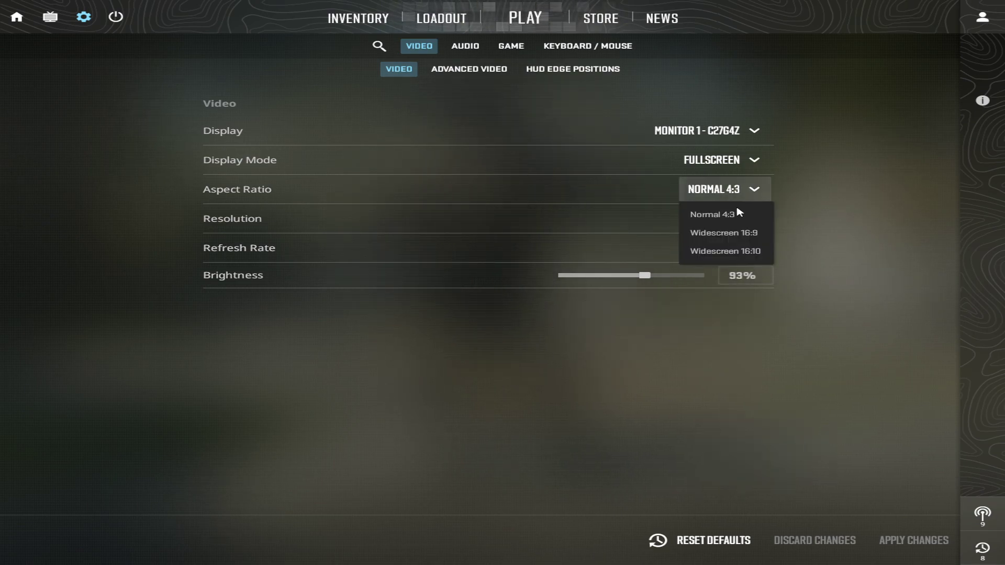
left_click(748, 232)
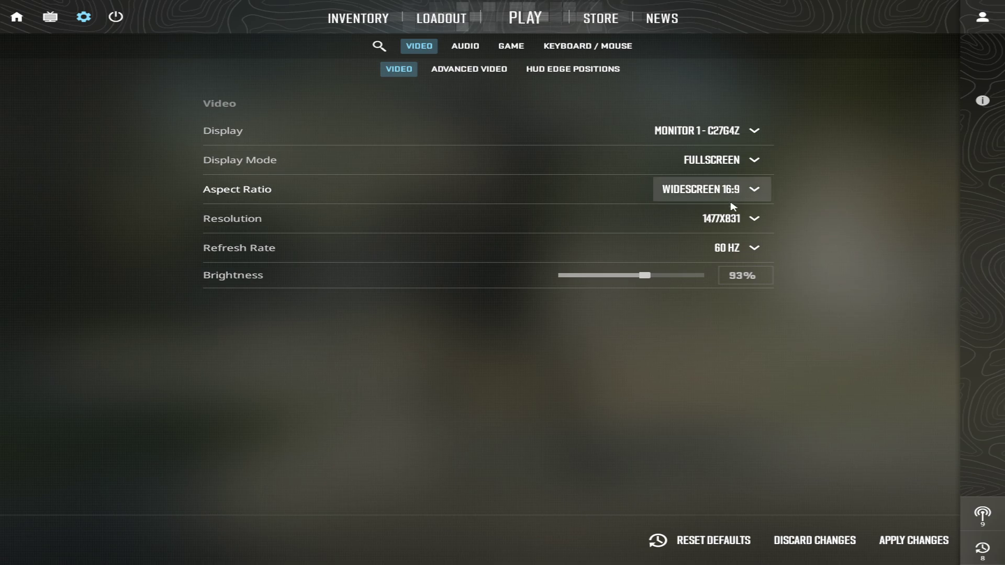
left_click(732, 218)
left_click(740, 408)
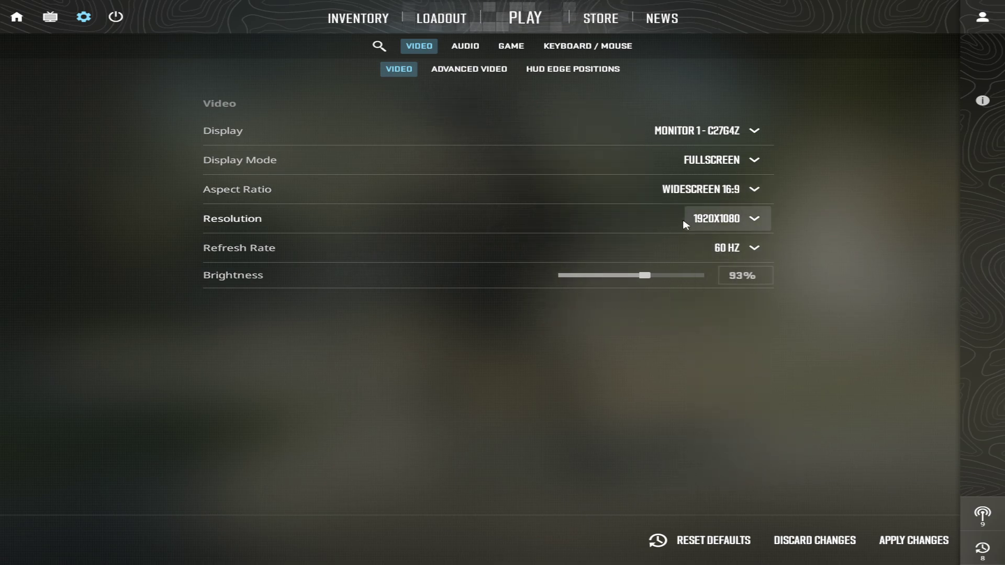
left_click(732, 247)
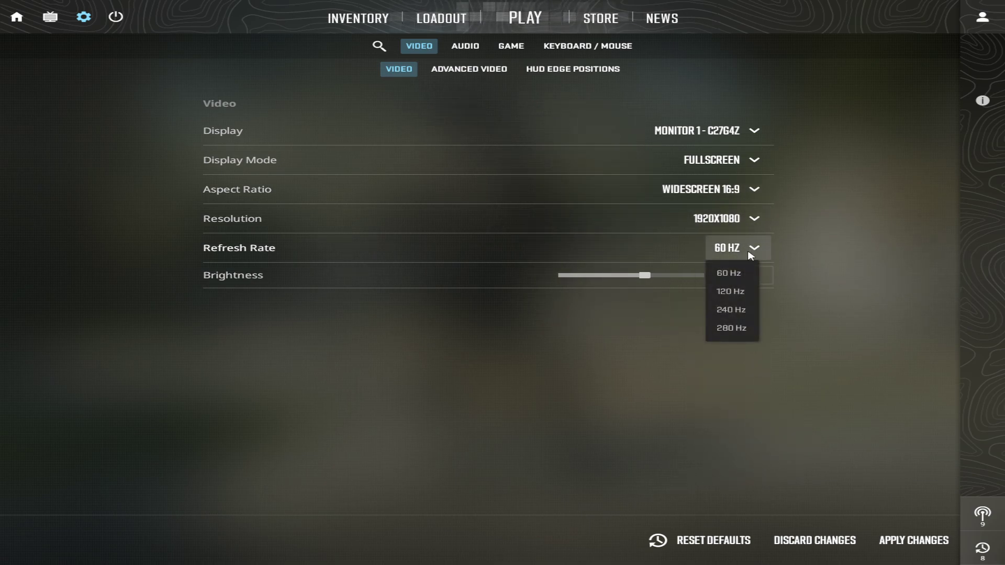
left_click(730, 328)
left_click(461, 72)
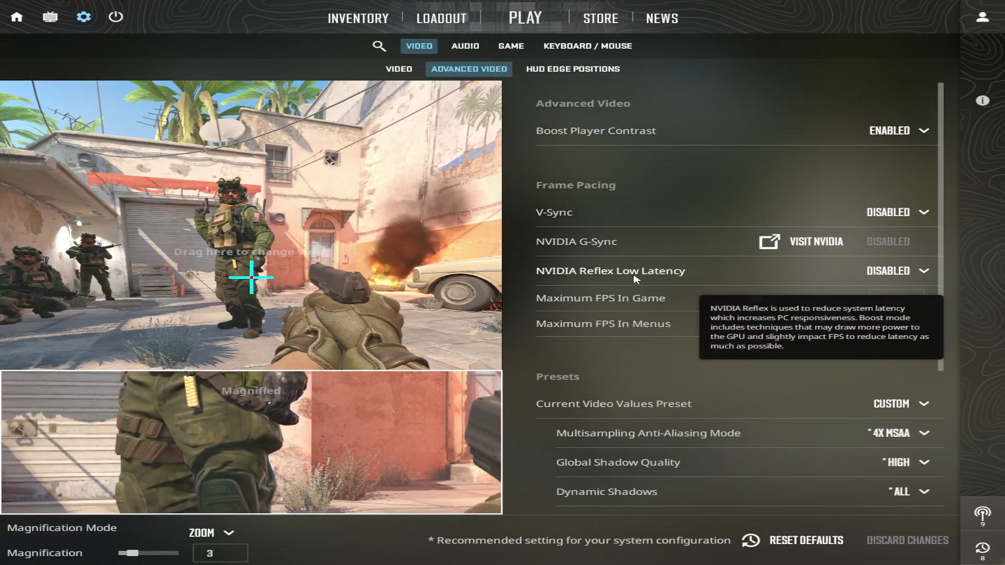
Enable NVIDIA Reflex Low Latency and adjust the Maximum FPS In Game limit
left_click(892, 271)
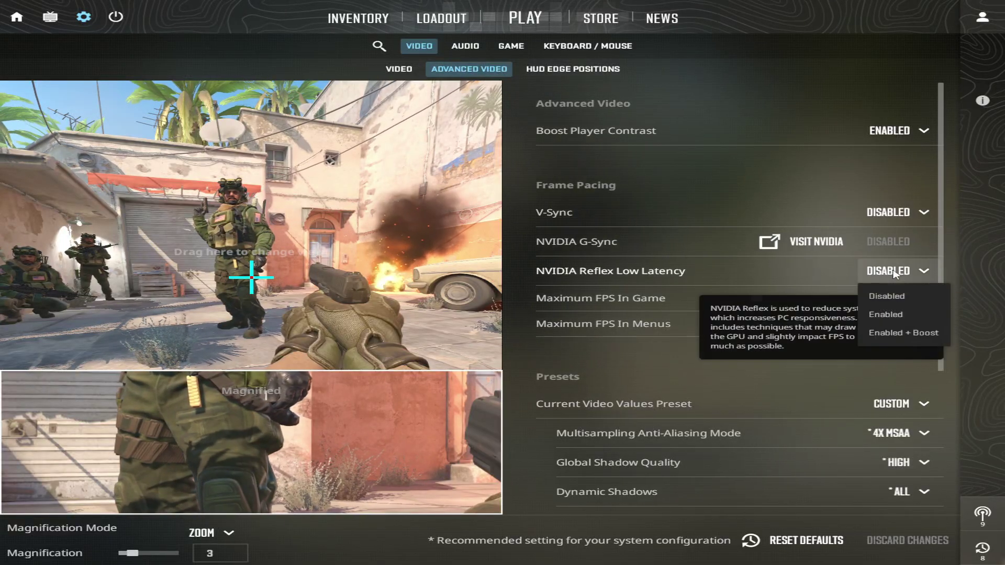
left_click(885, 313)
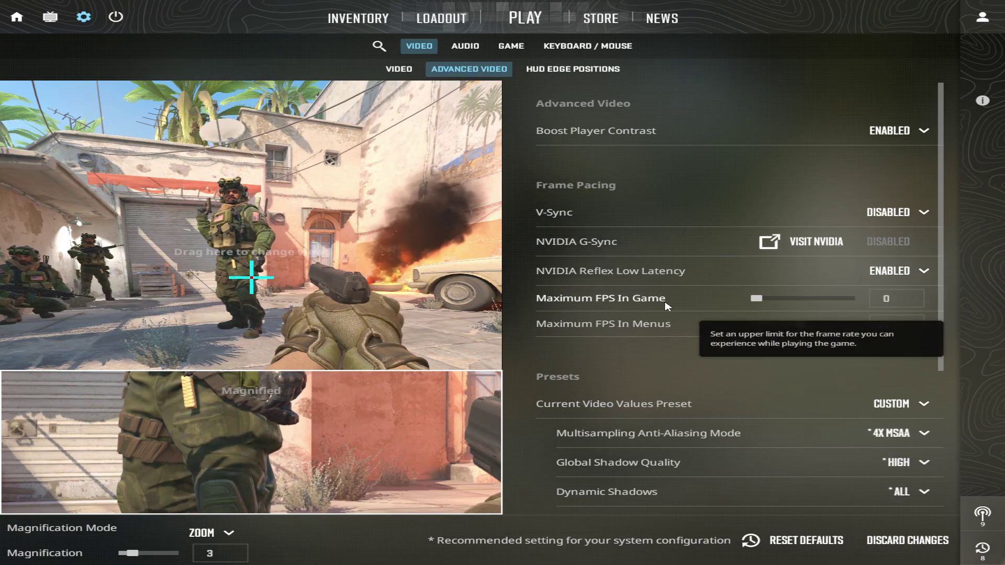
left_click_drag(756, 299, 722, 302)
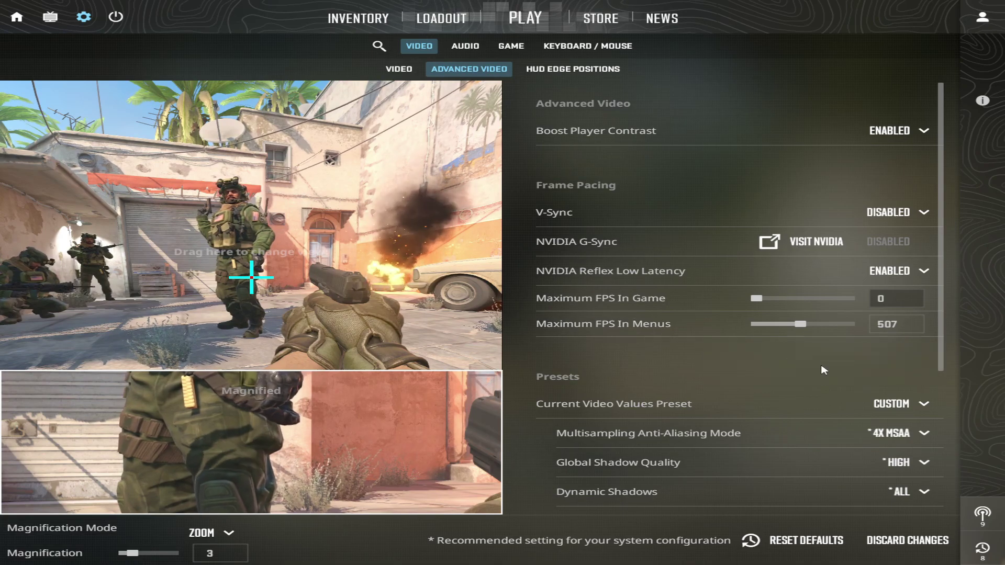
left_click_drag(801, 327, 800, 327)
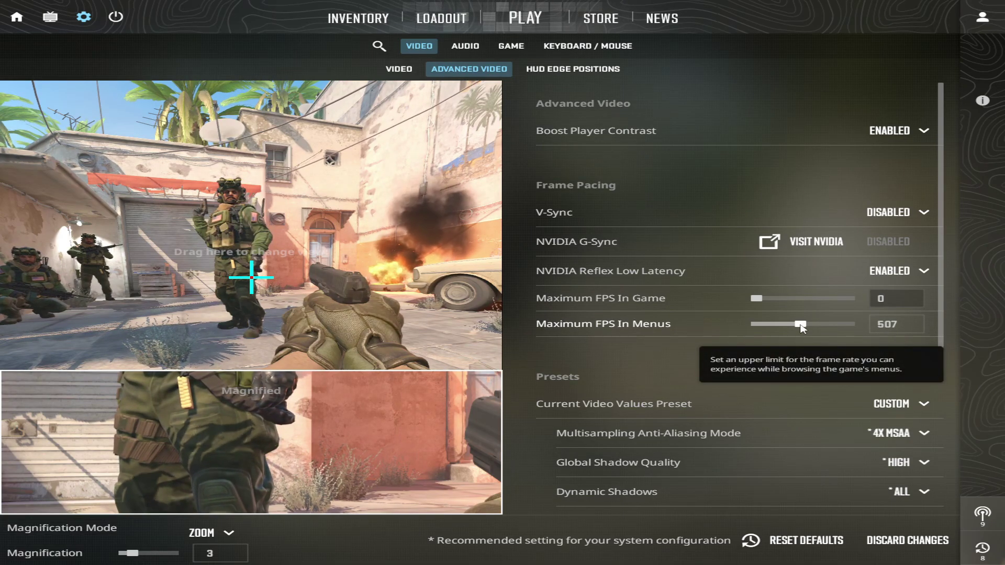
scroll(585, 202, "down", 4)
Keep the Custom video preset and 4X MSAA anti-aliasing
left_click(894, 192)
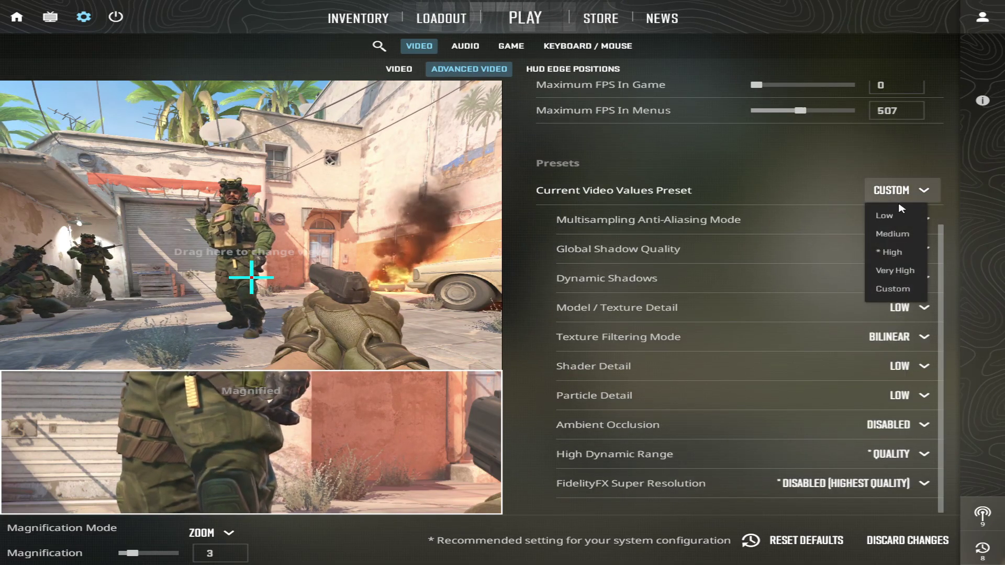
left_click(891, 290)
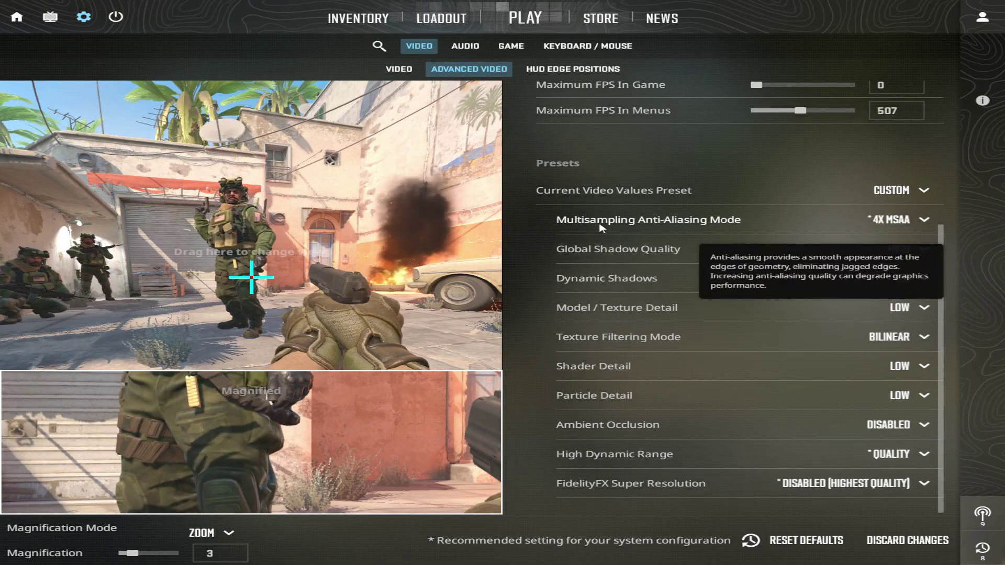
left_click(884, 220)
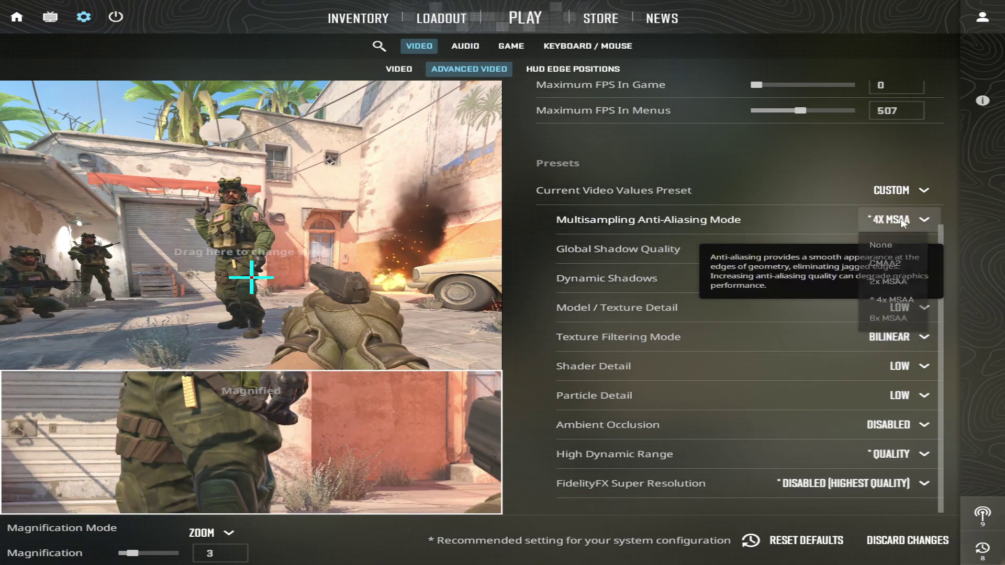
left_click(900, 301)
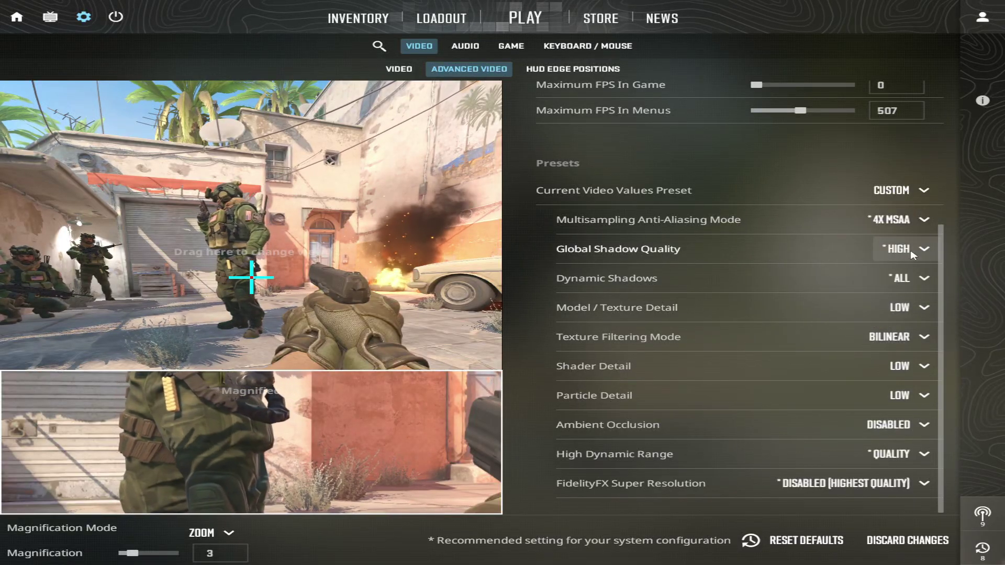
Check the remaining detail settings: Low textures, shaders, particles and Bilinear filtering
mouse_move(586, 283)
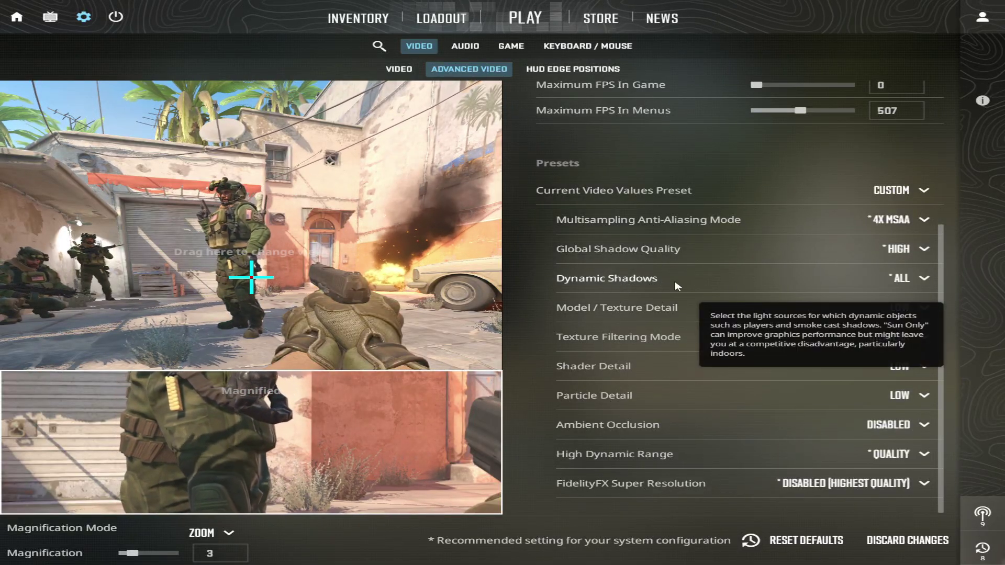
mouse_move(912, 310)
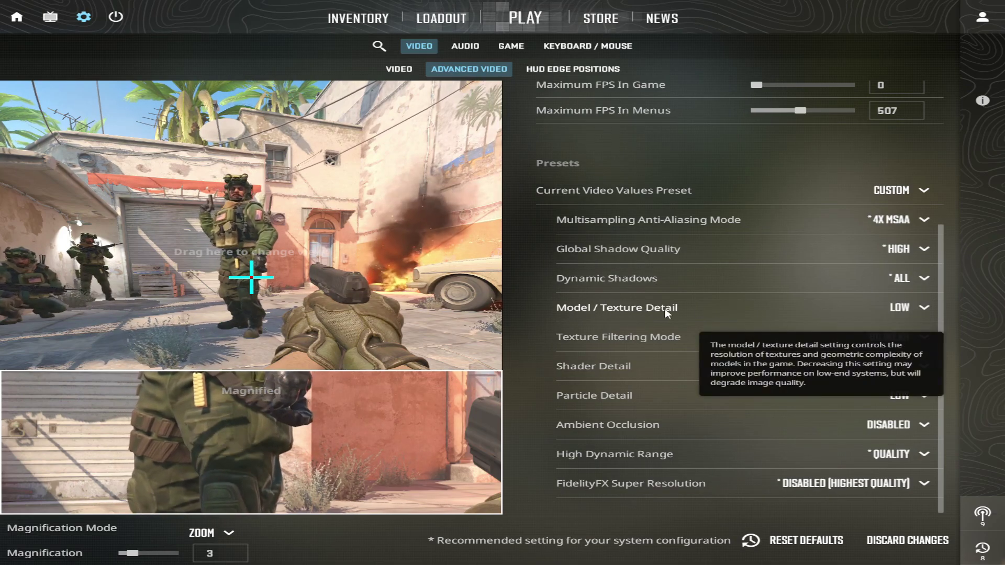
mouse_move(681, 340)
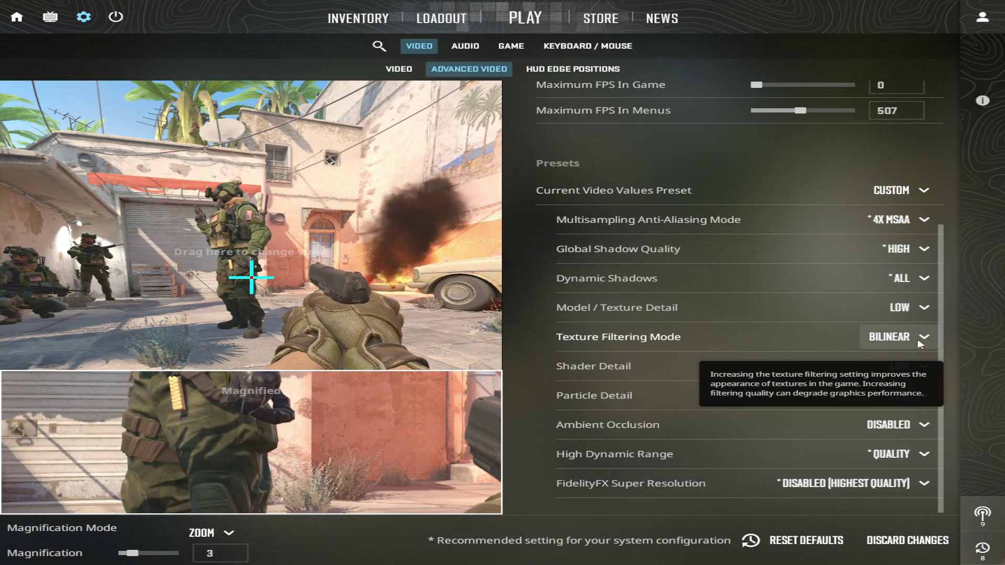
mouse_move(586, 366)
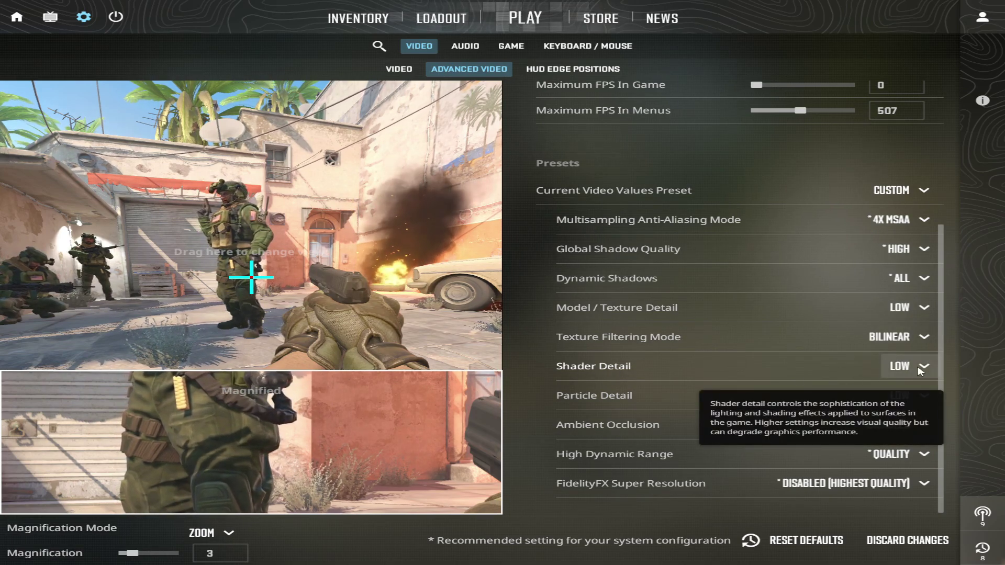
mouse_move(598, 399)
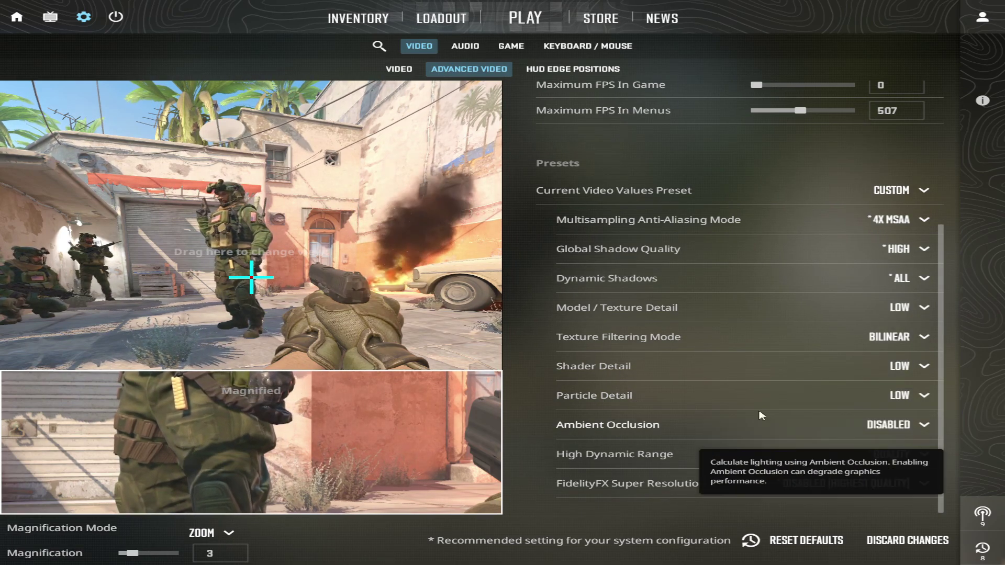
mouse_move(656, 430)
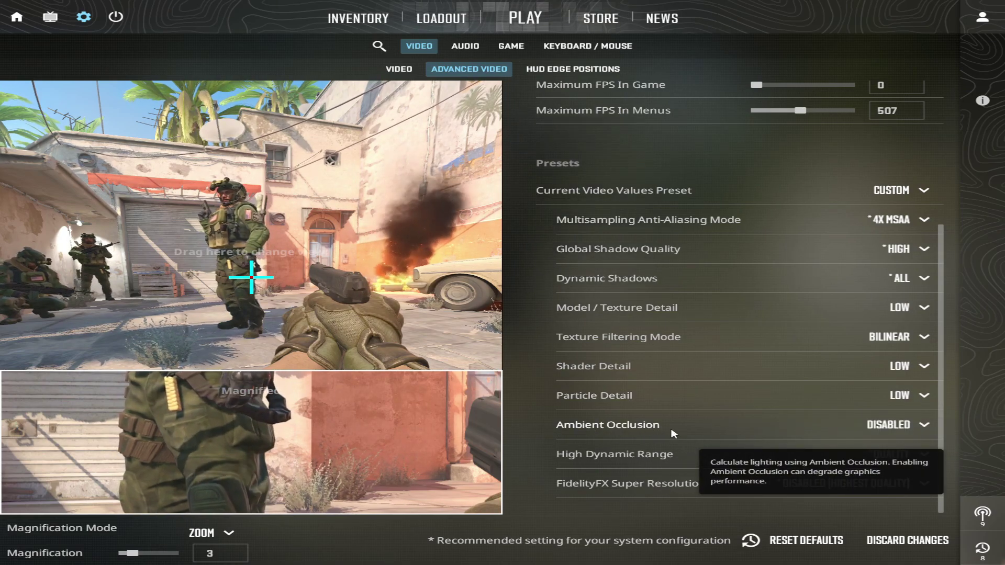
mouse_move(566, 459)
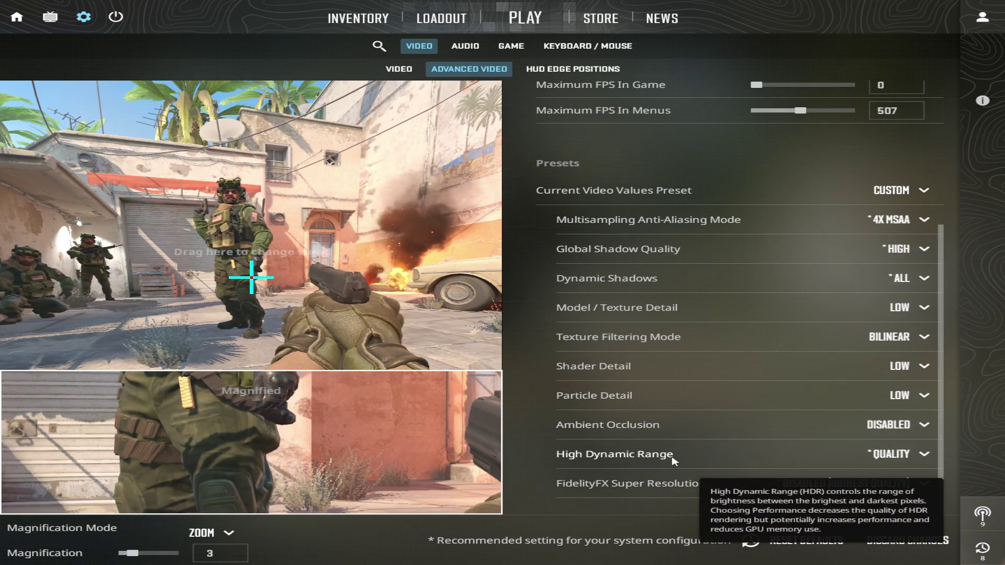
mouse_move(555, 486)
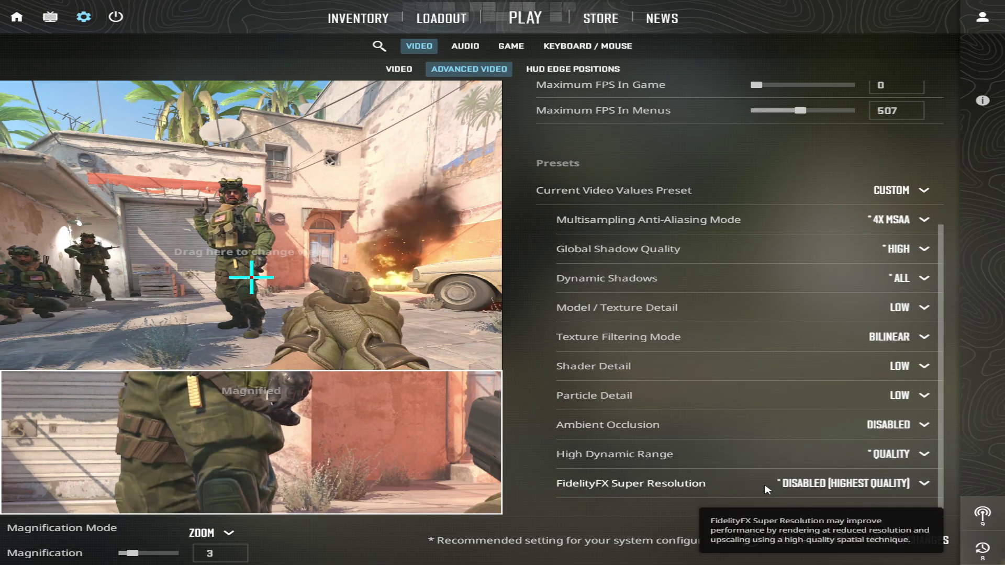
scroll(660, 193, "up", 4)
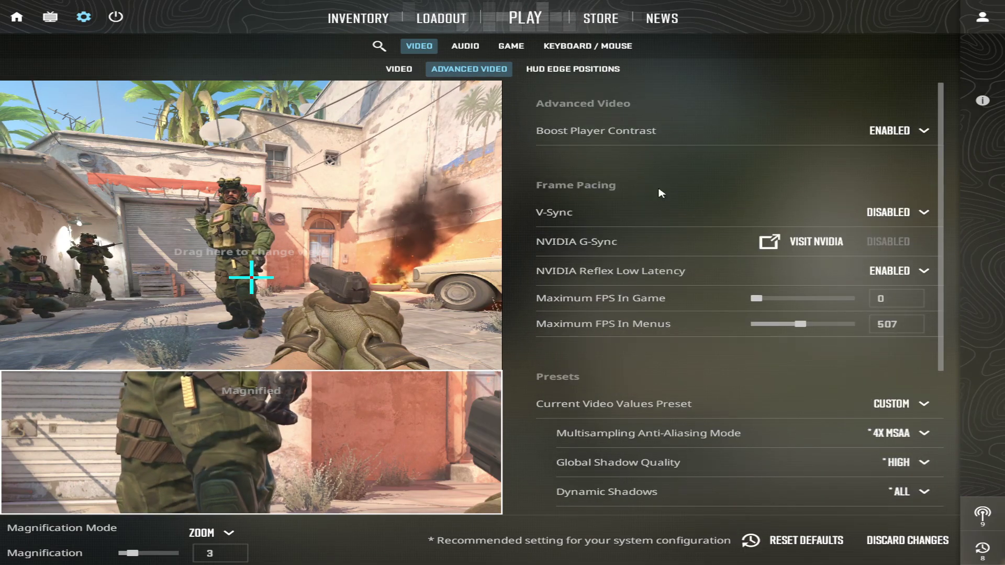
left_click(459, 47)
mouse_move(263, 263)
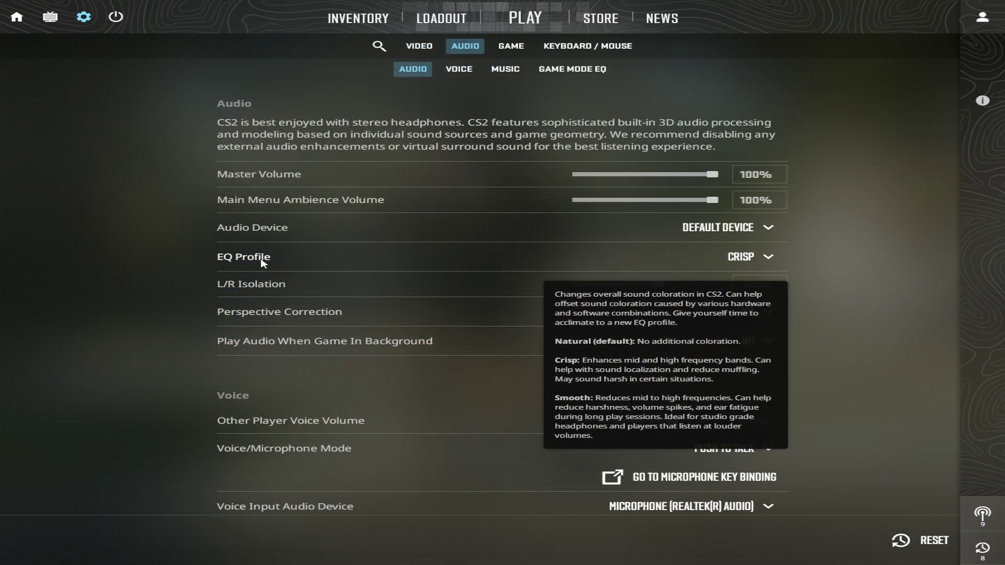
left_click(768, 257)
mouse_move(249, 287)
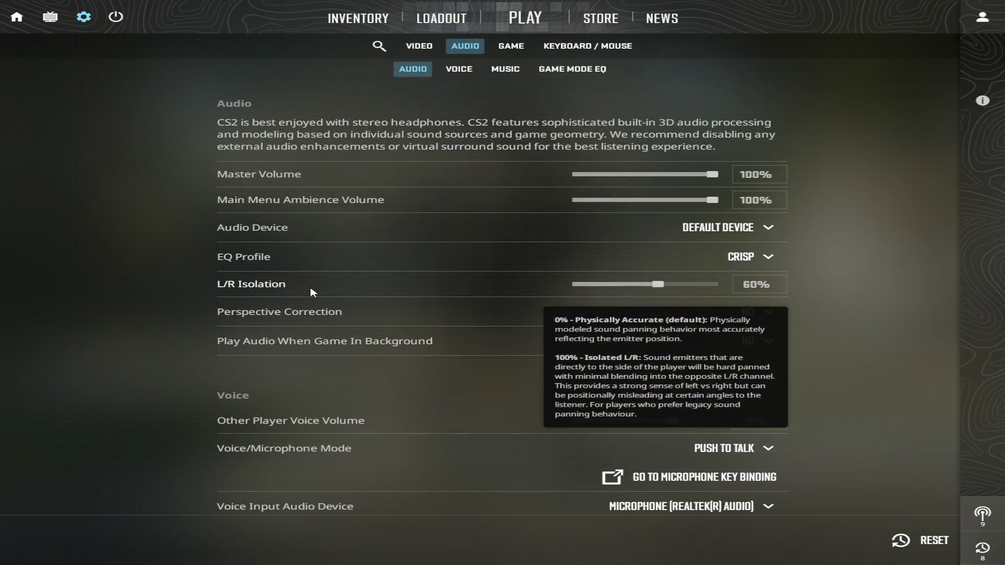
left_click(744, 283)
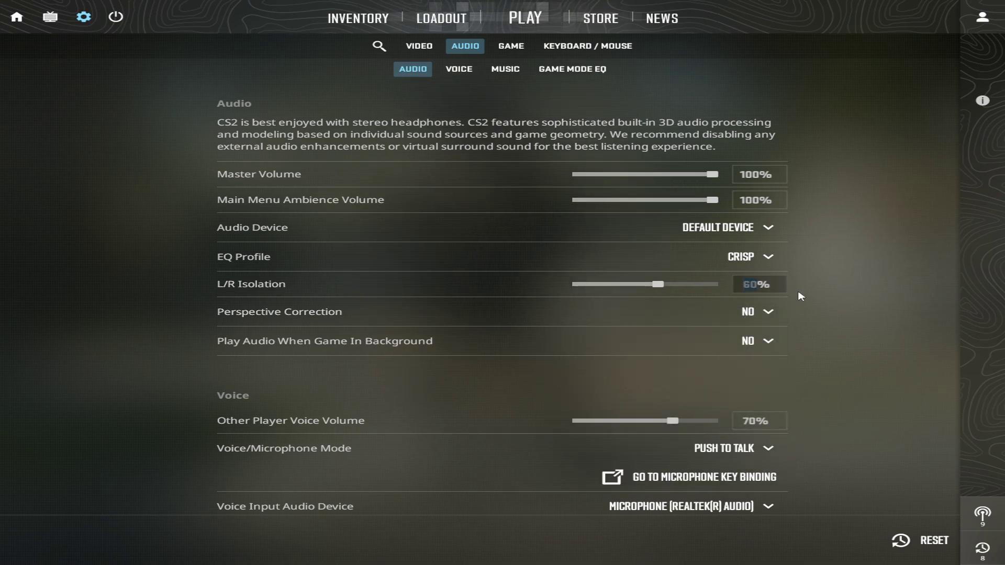
scroll(300, 218, "down", 5)
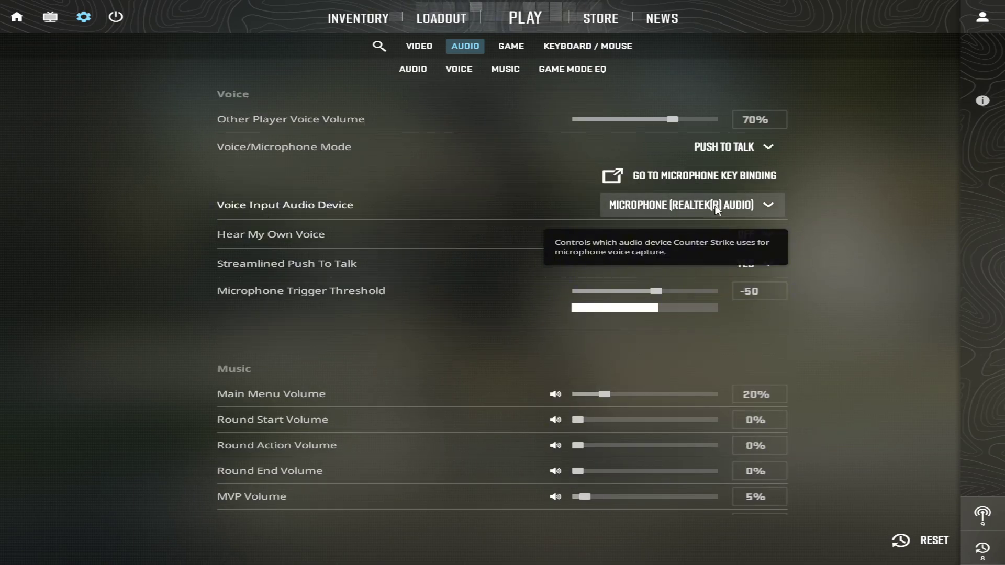
left_click(719, 206)
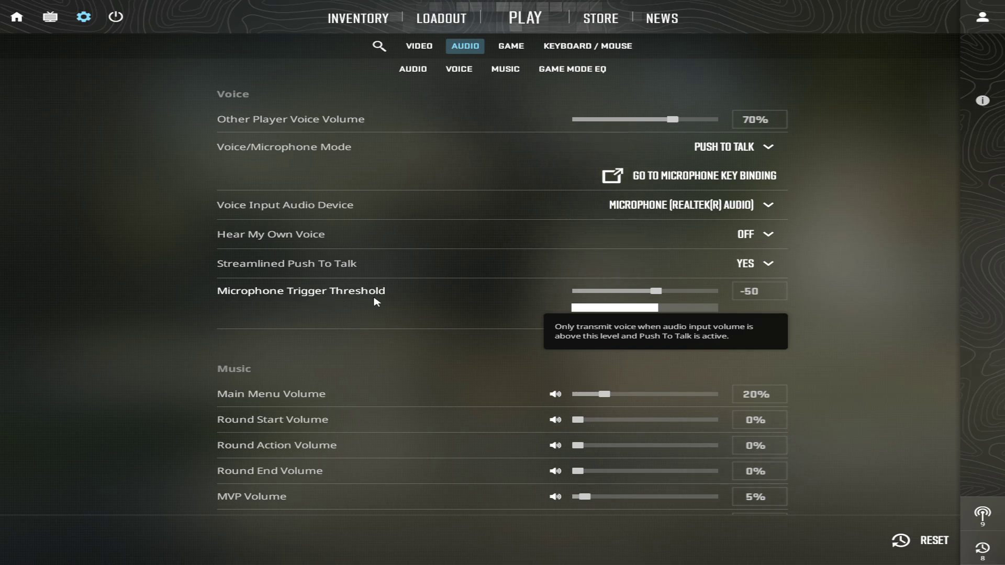
scroll(886, 322, "down", 4)
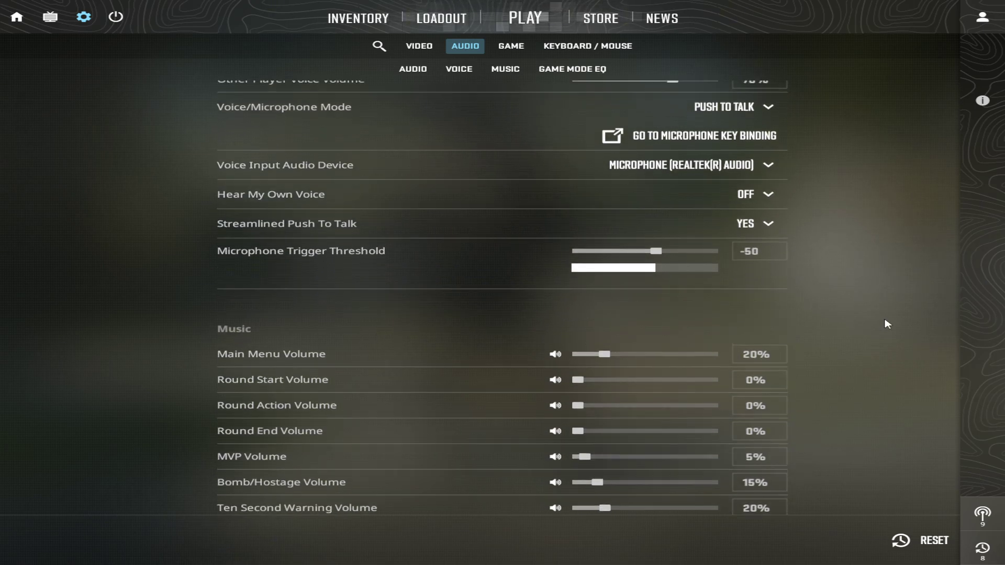
scroll(886, 322, "down", 1)
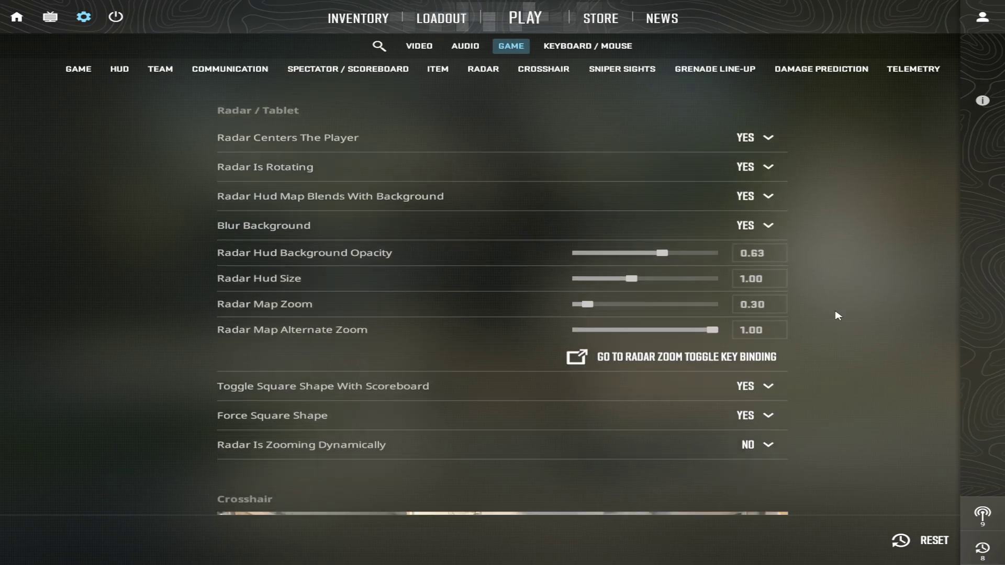
Copy the current crosshair's share code from Share or Import
scroll(837, 314, "down", 4)
scroll(837, 314, "down", 2)
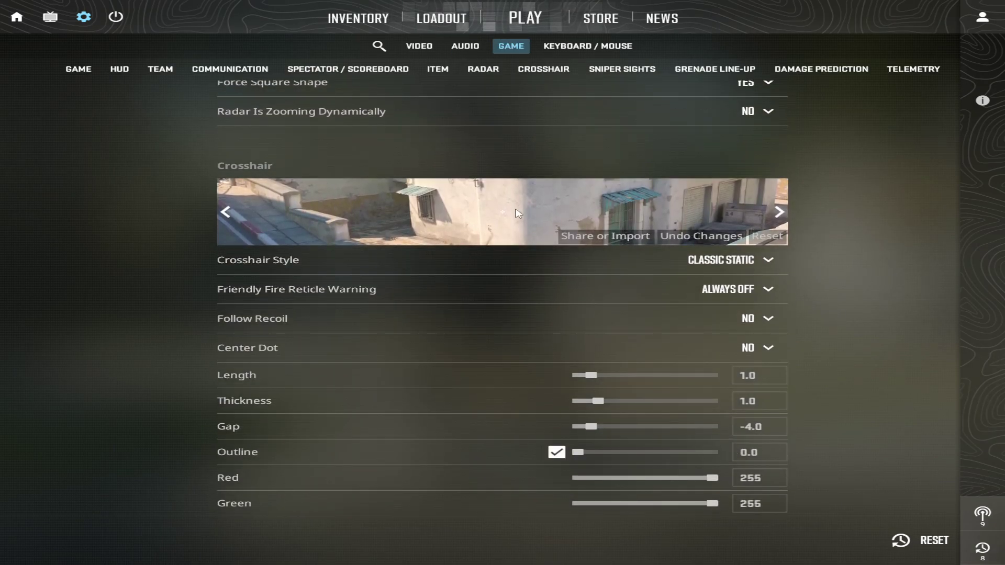
left_click(605, 236)
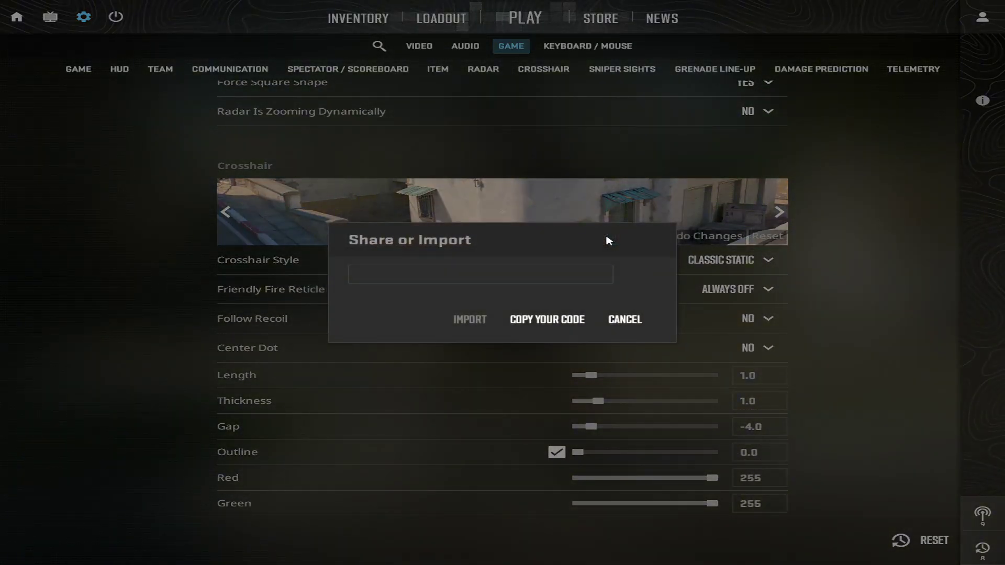
left_click(562, 310)
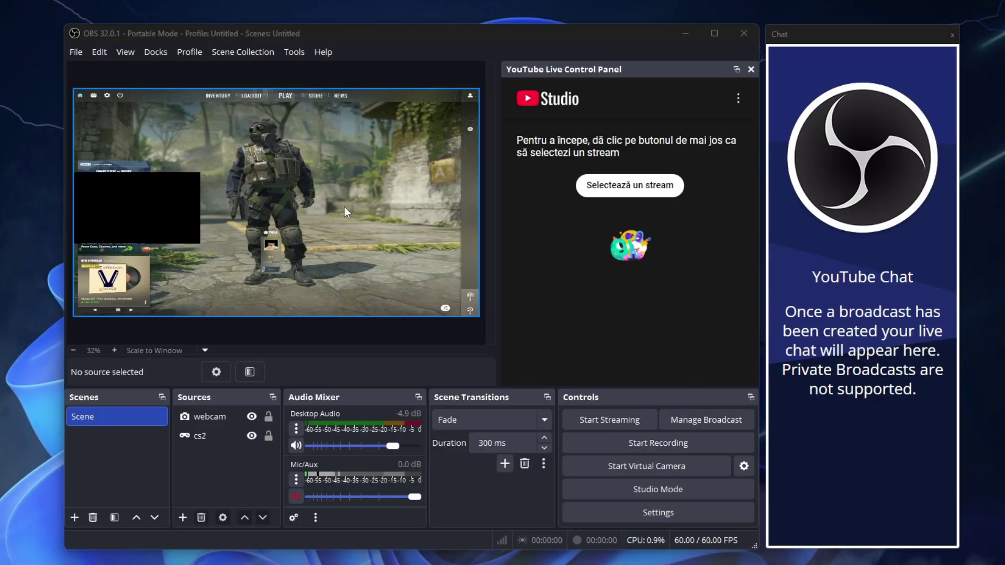
Move the webcam overlay slightly higher over the game, then select the cs2 capture
left_click(163, 205)
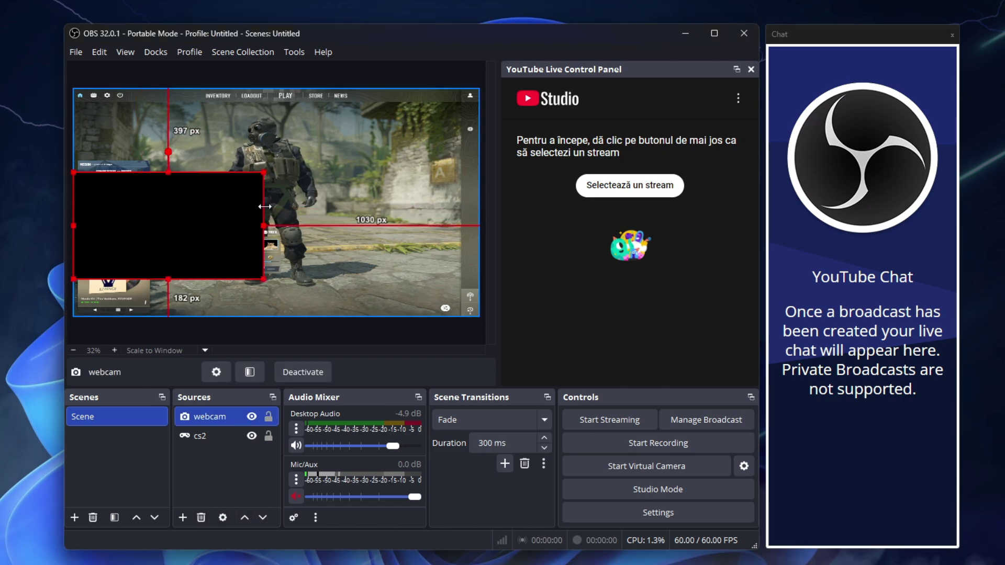
mouse_move(161, 208)
left_mouse_down()
mouse_move(169, 158)
mouse_move(169, 193)
left_mouse_up()
left_click(229, 202)
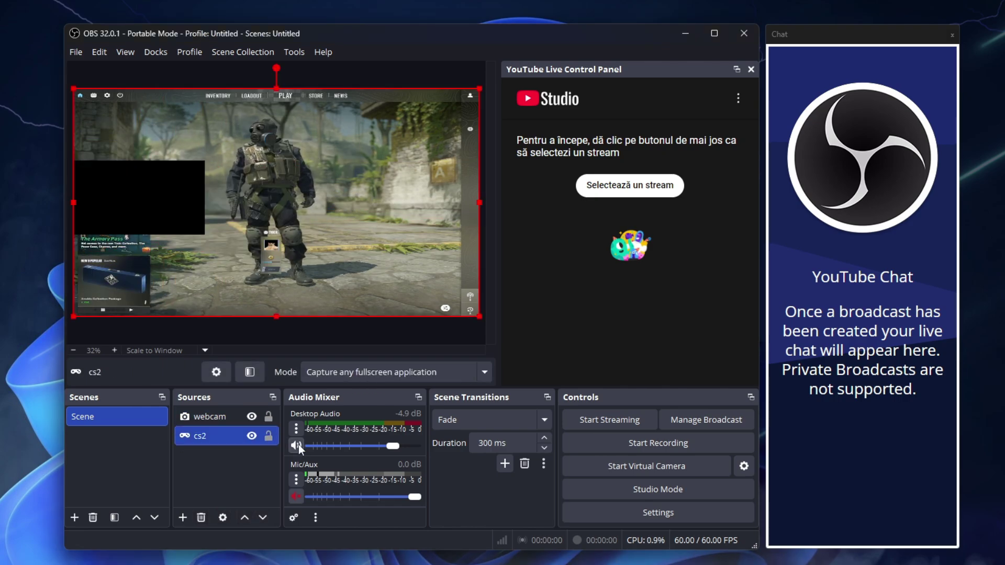
left_click(296, 496)
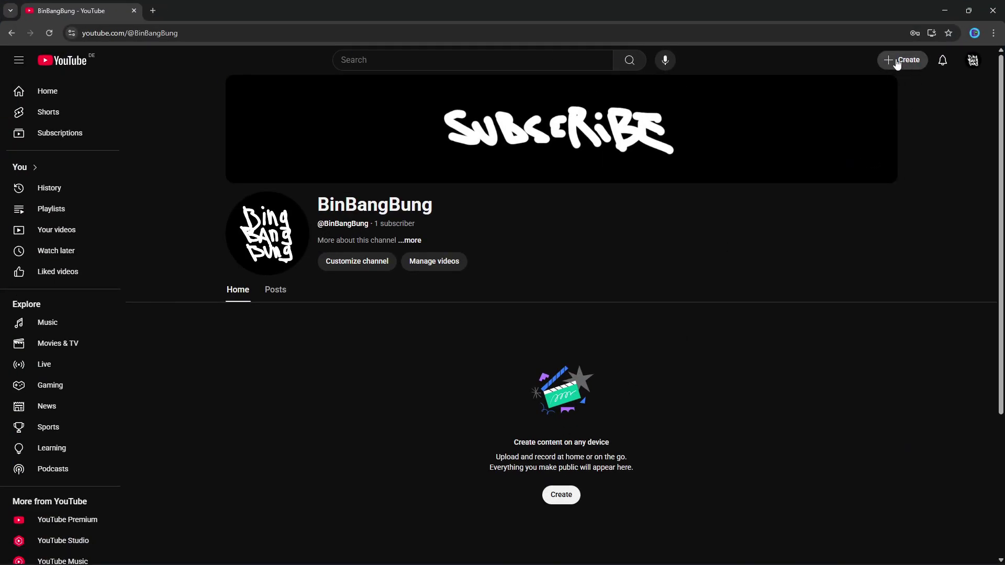
Open the live stream's dashboard in YouTube Studio's stream manager
left_click(906, 68)
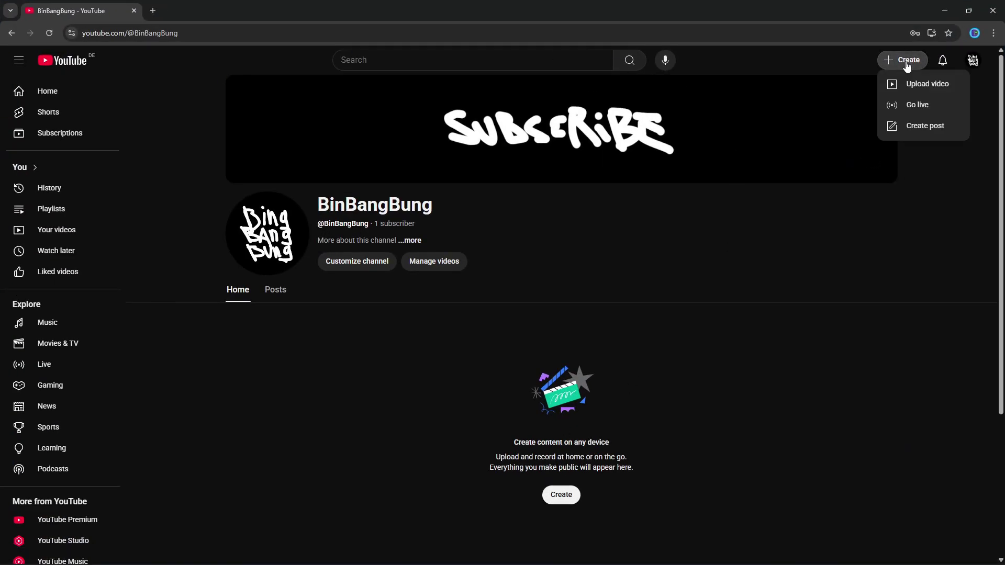
left_click(916, 107)
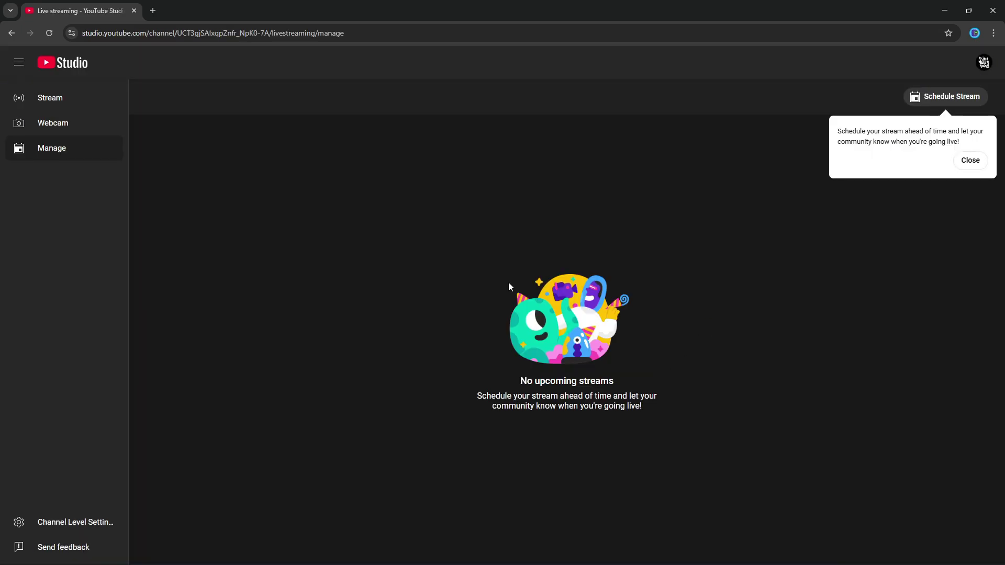
left_click(77, 101)
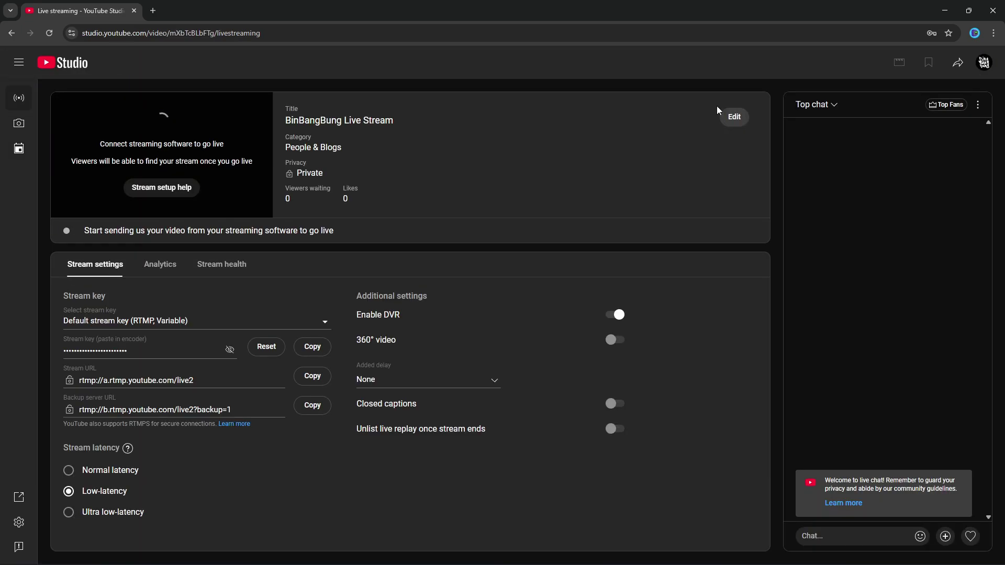
Edit the stream details, set the category to Entertainment and save, leaving it Private
left_click(733, 115)
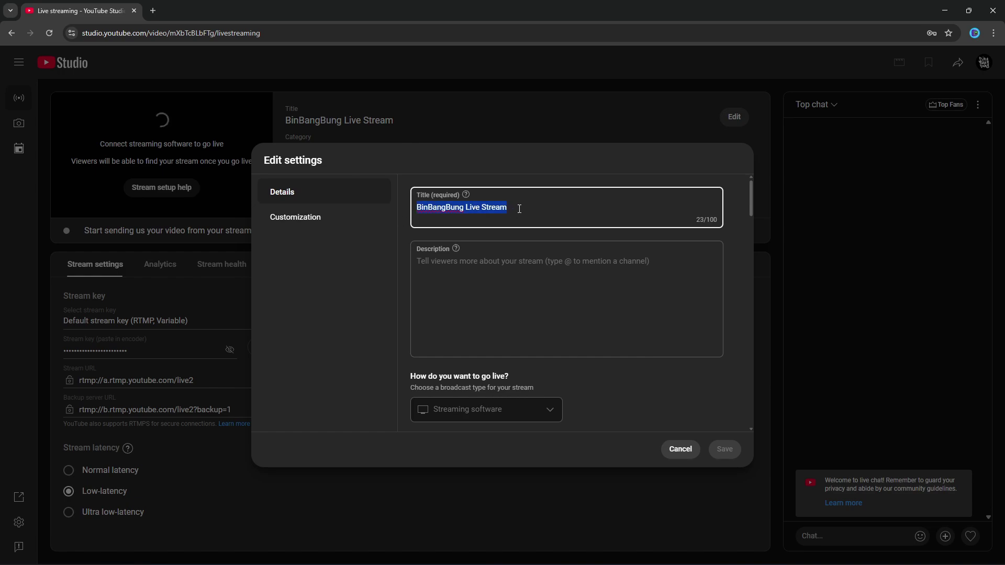
left_click(485, 265)
scroll(558, 312, "down", 3)
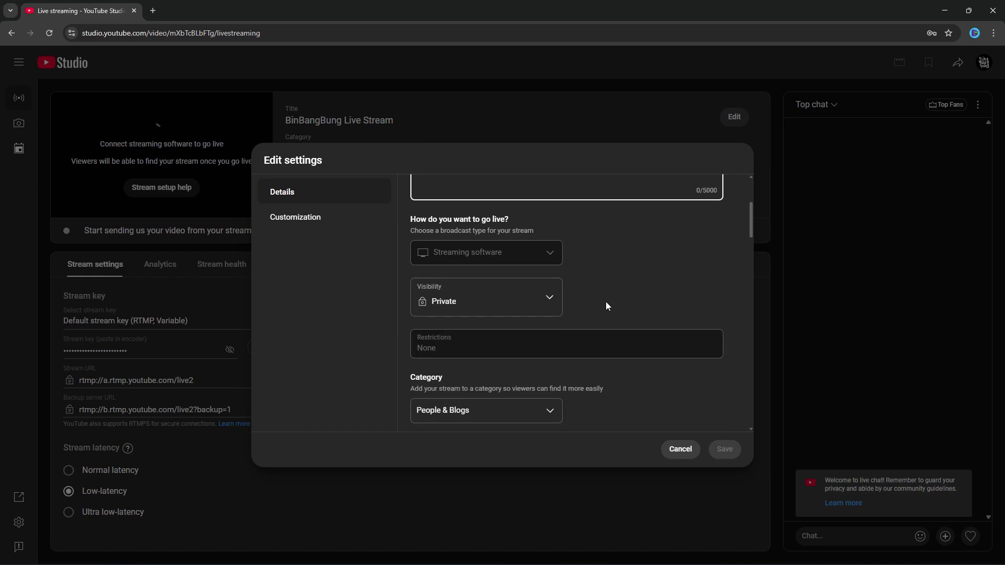
scroll(606, 306, "down", 1)
left_click(518, 257)
left_click(450, 314)
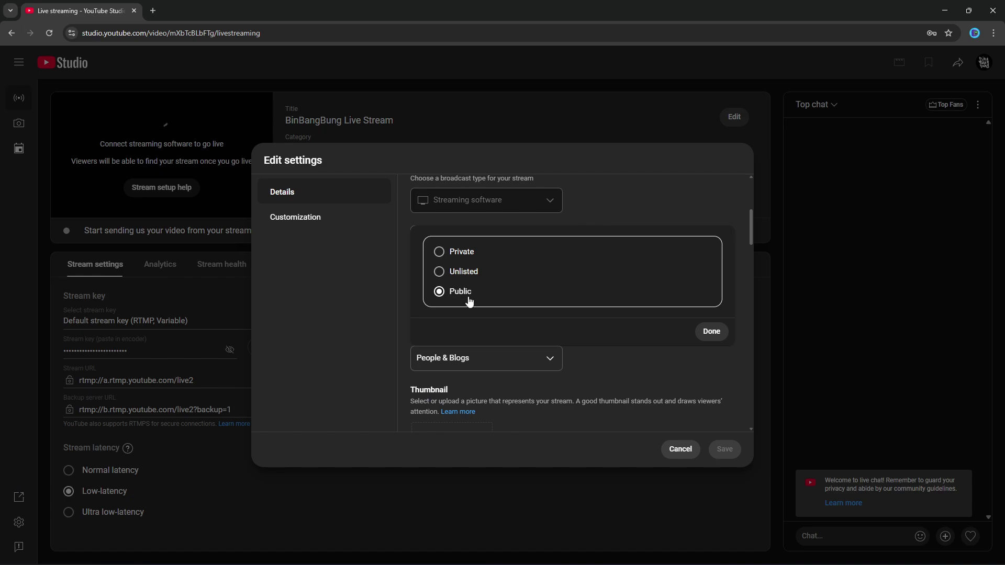
key("Escape")
left_click(481, 254)
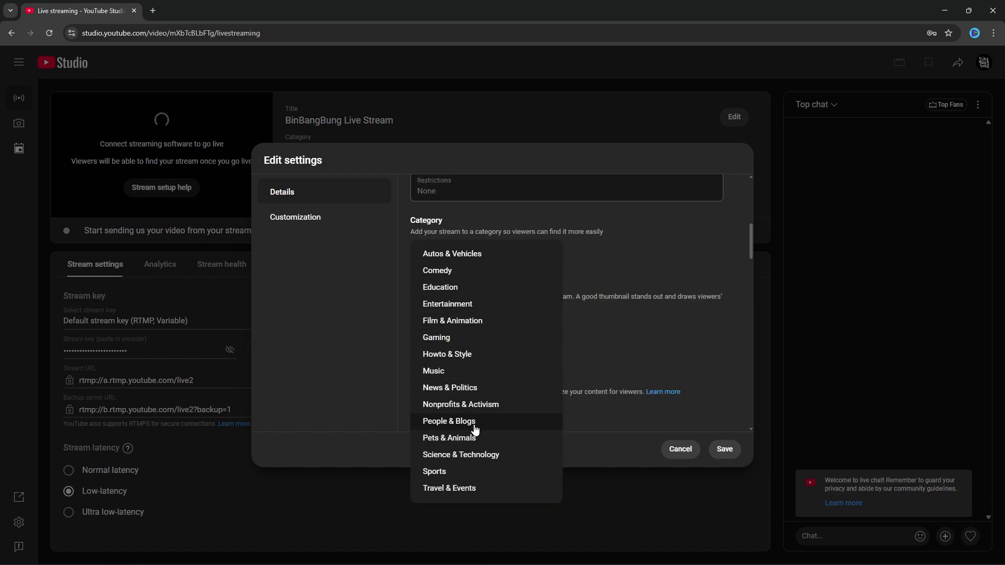
left_click(479, 308)
scroll(454, 250, "down", 2)
left_click(724, 449)
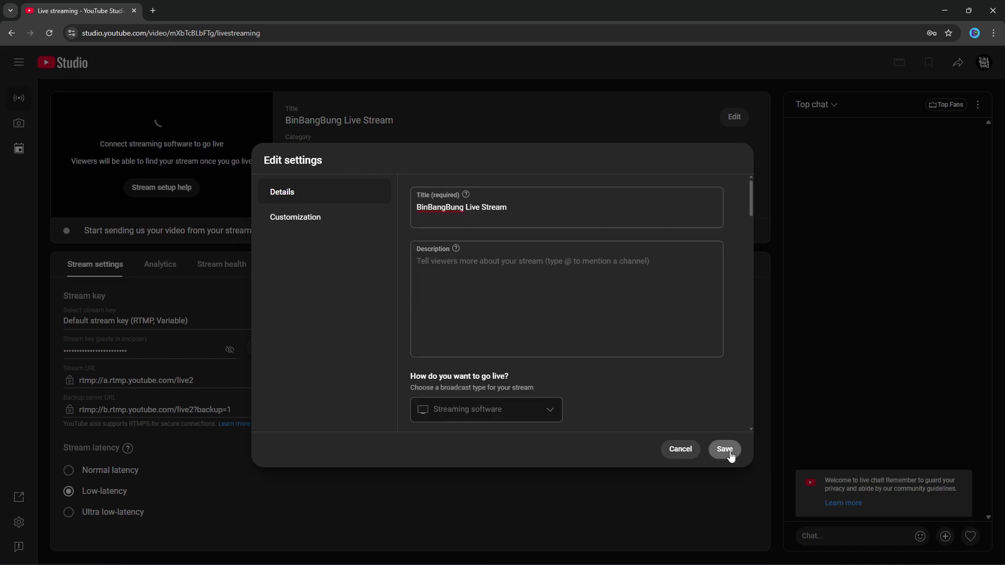
Create an RTMP stream key named '1080p' with manual 1080p (3000–6000 Kbps) resolution
left_click(184, 321)
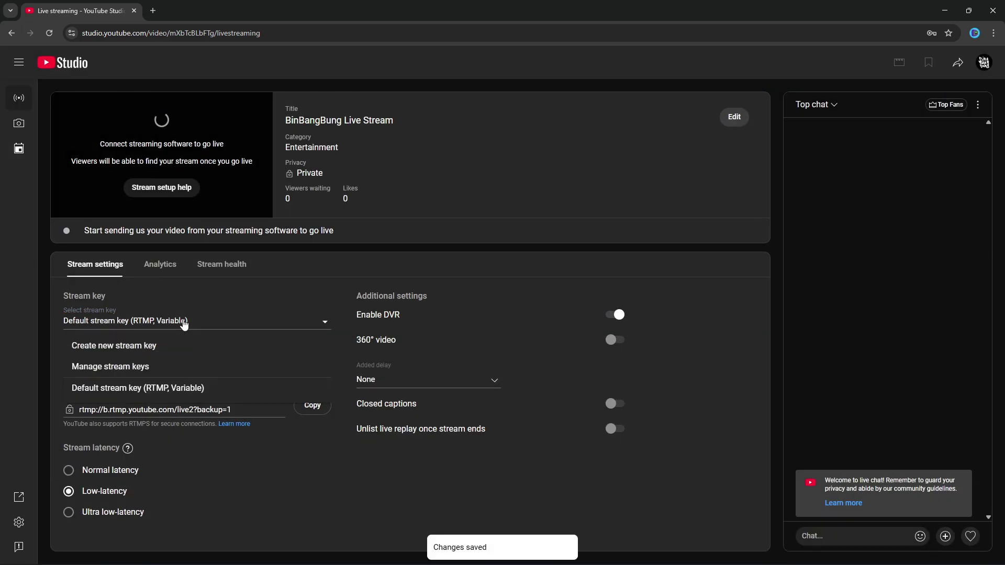
left_click(124, 346)
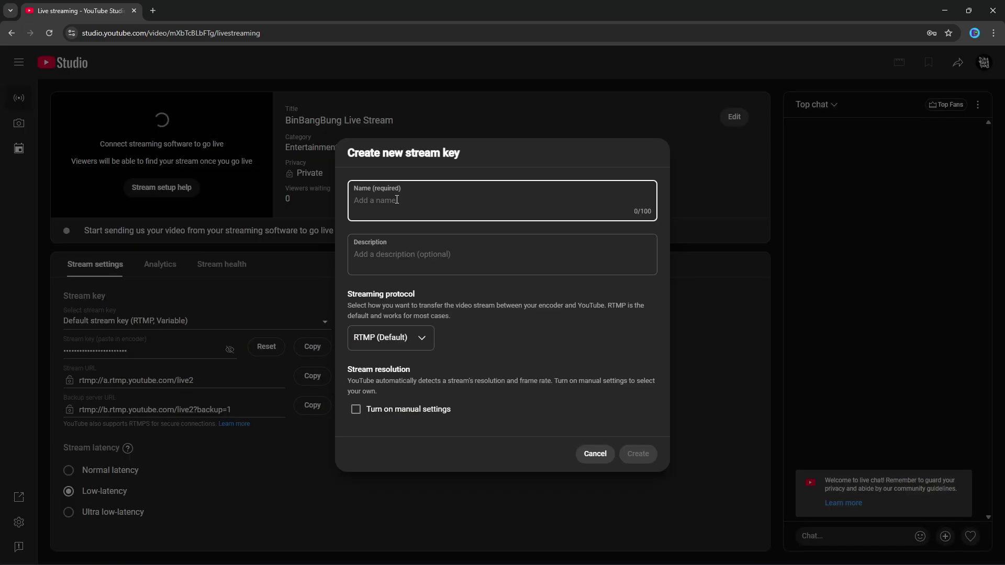
type("1080p")
left_click(411, 339)
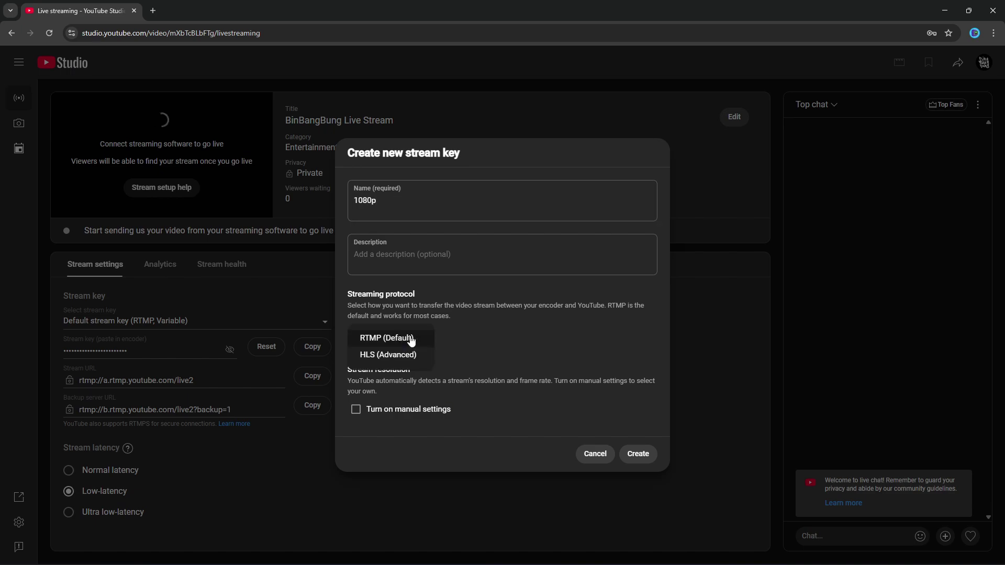
left_click(365, 339)
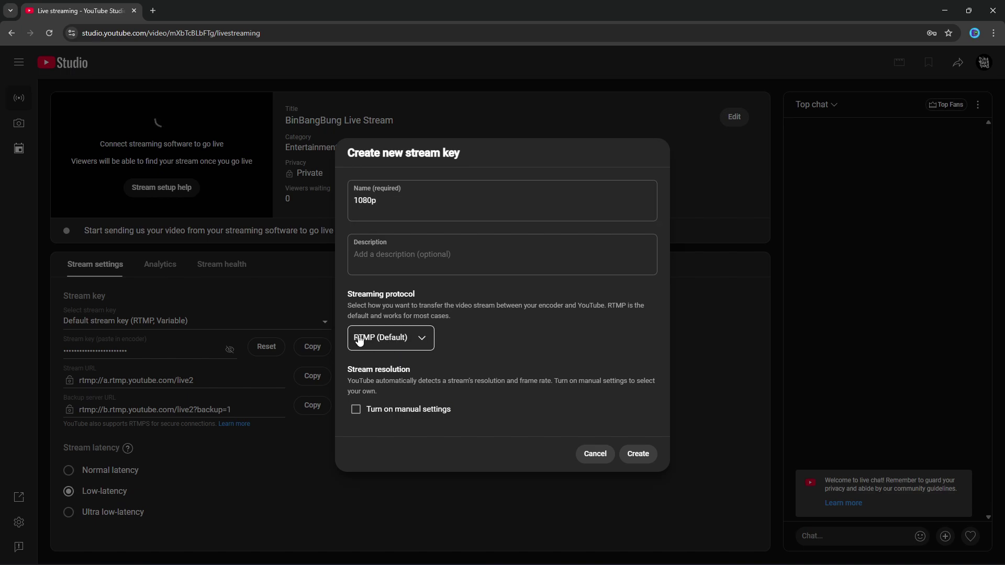
left_click(356, 410)
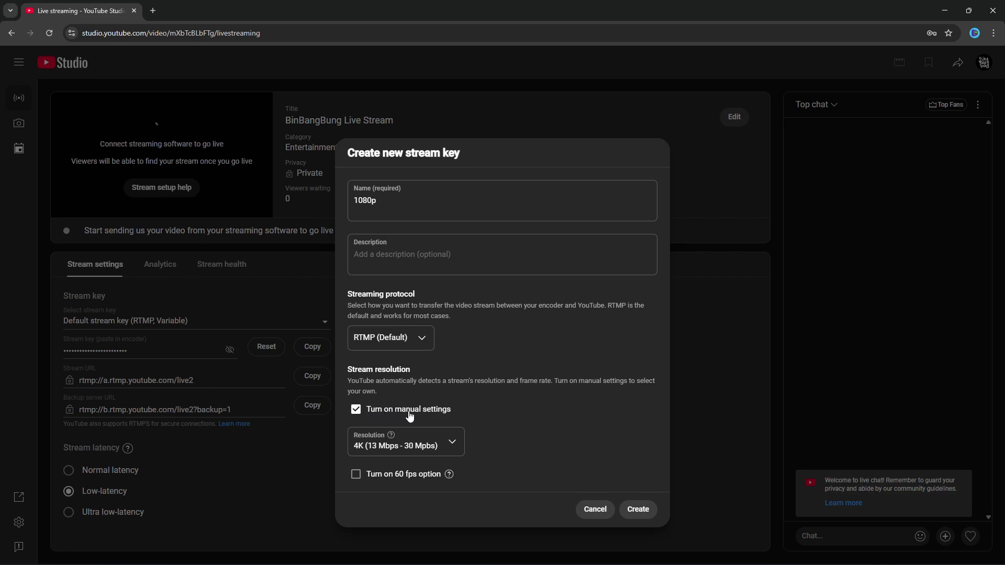
left_click(445, 446)
left_click(370, 473)
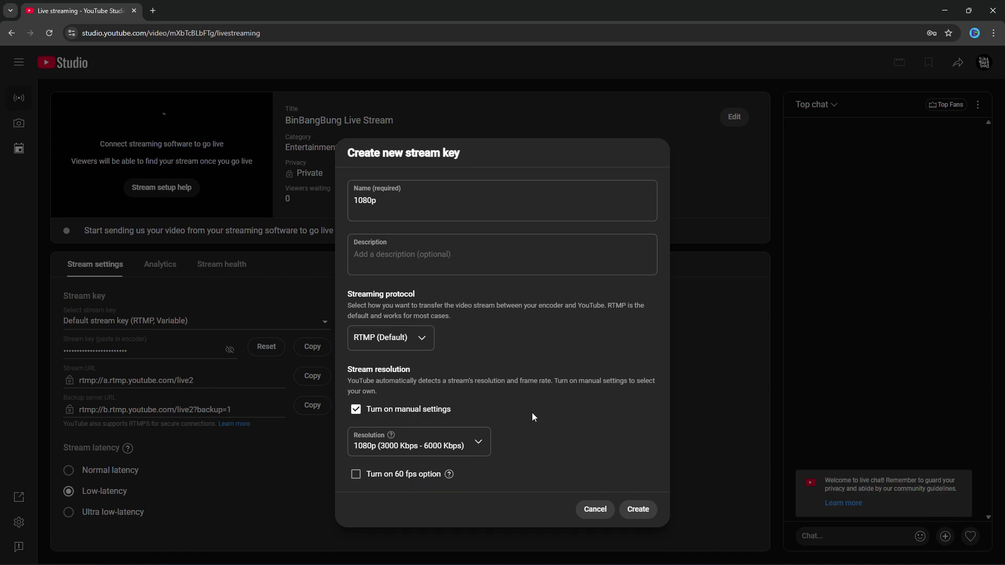
left_click(641, 509)
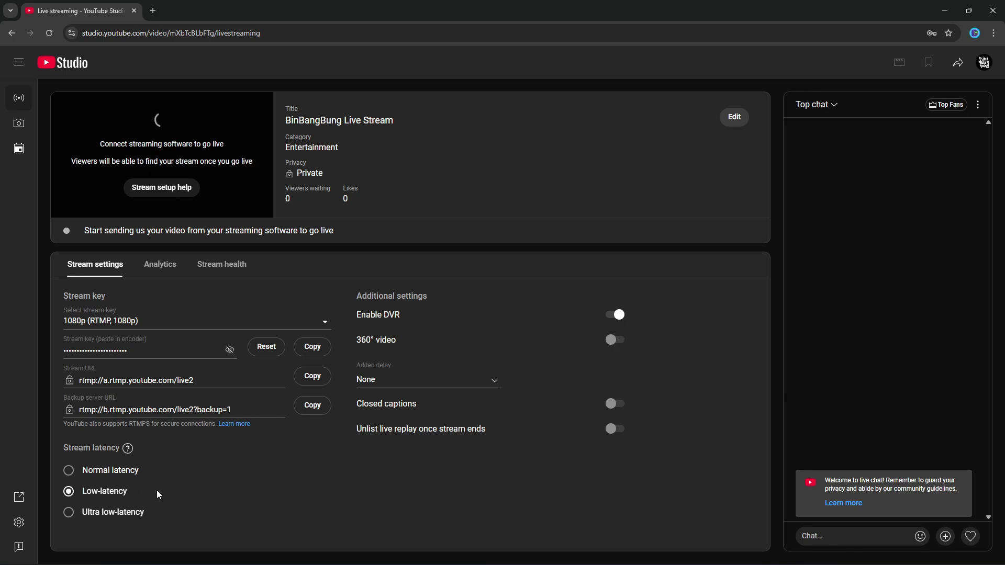
In OBS, select the existing BinBangBung Live Stream broadcast and start streaming
left_click(945, 11)
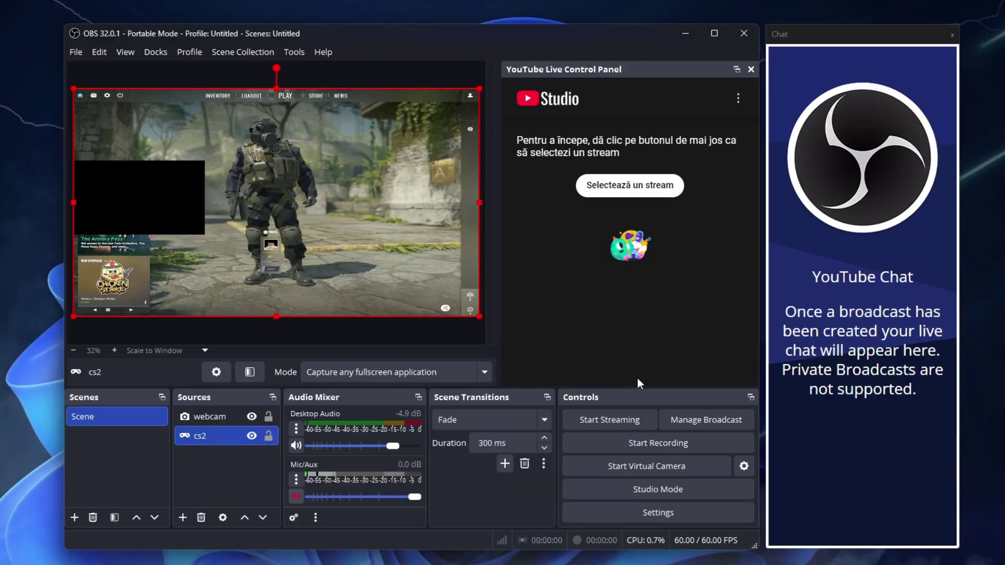
left_click(713, 419)
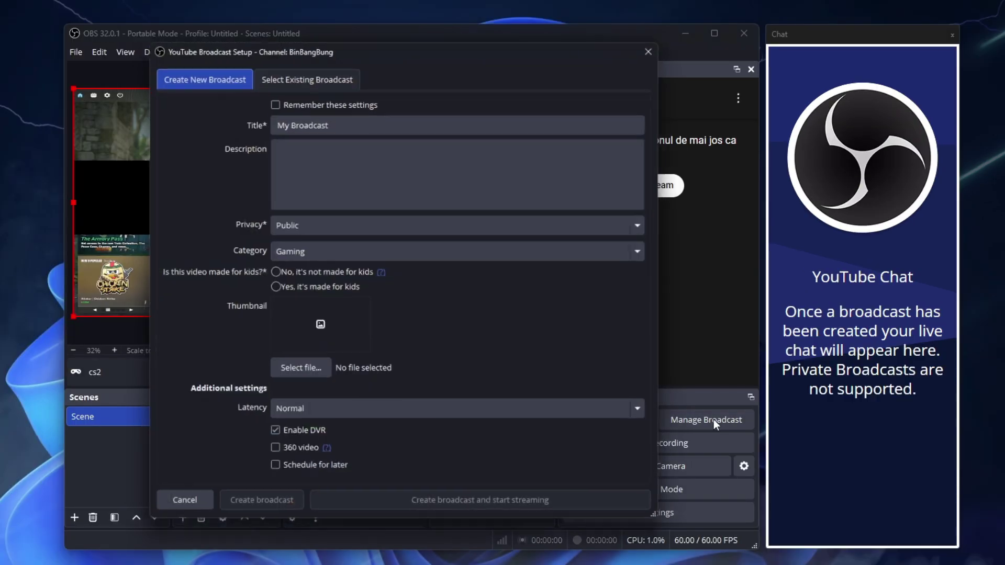
left_click(329, 72)
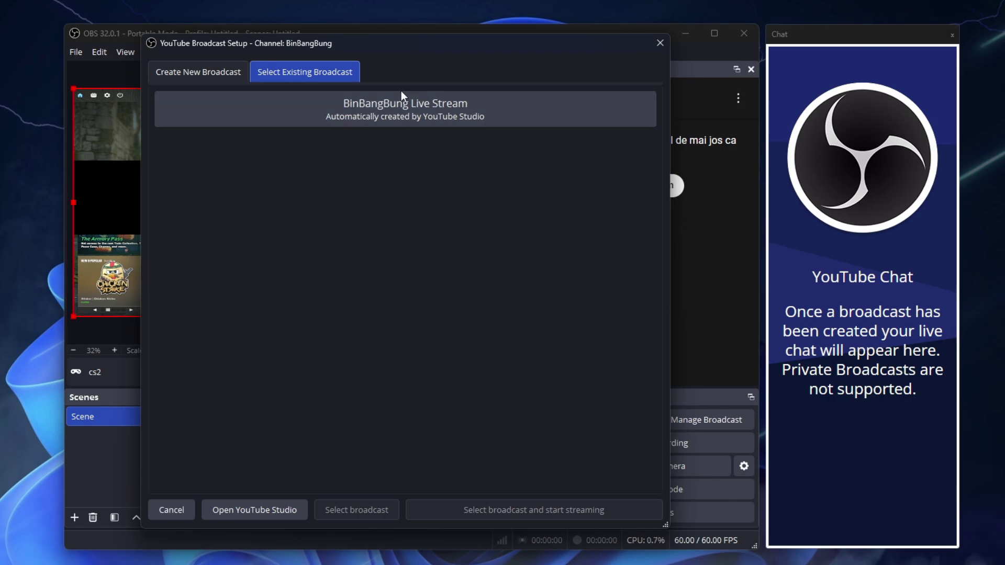
left_click(401, 105)
left_click(360, 511)
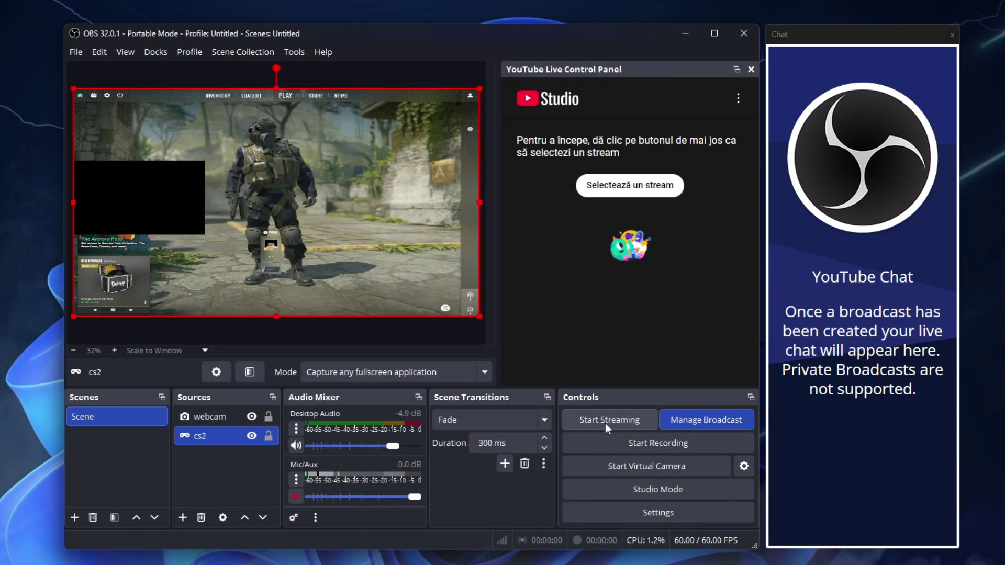
left_click(620, 417)
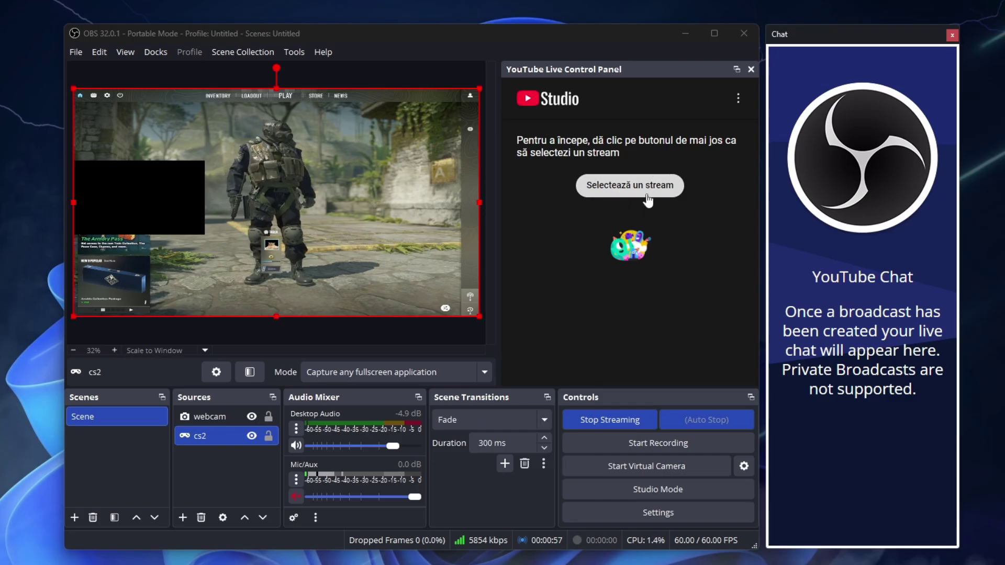
Show the running live stream in the YouTube Live Control Panel after refreshing the list
left_click(645, 187)
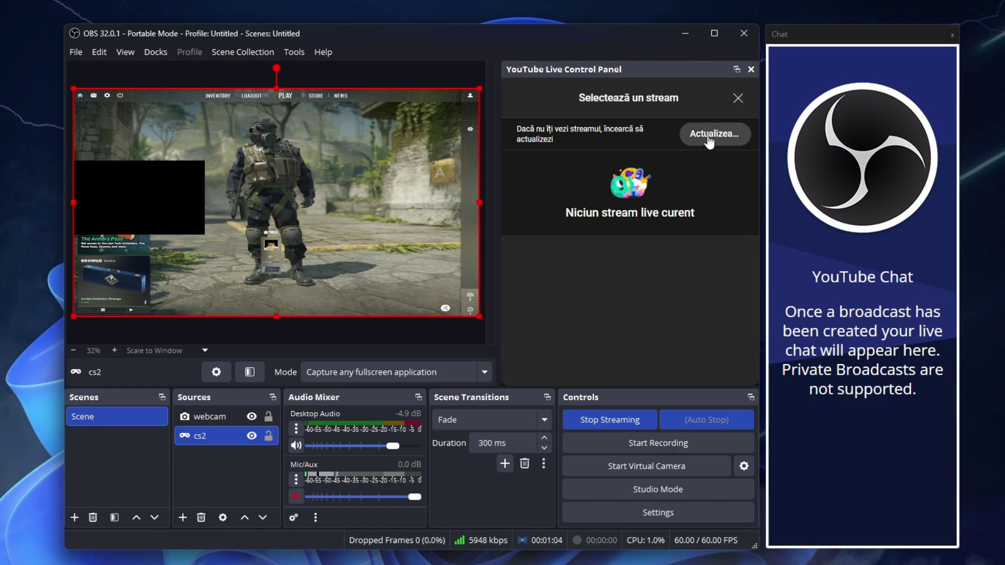
left_click(713, 135)
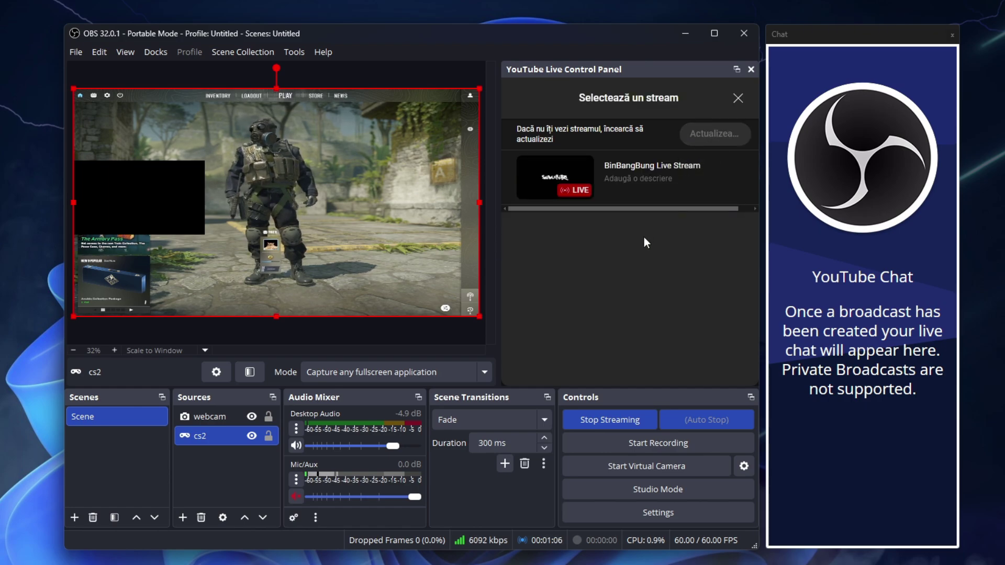
left_click(546, 173)
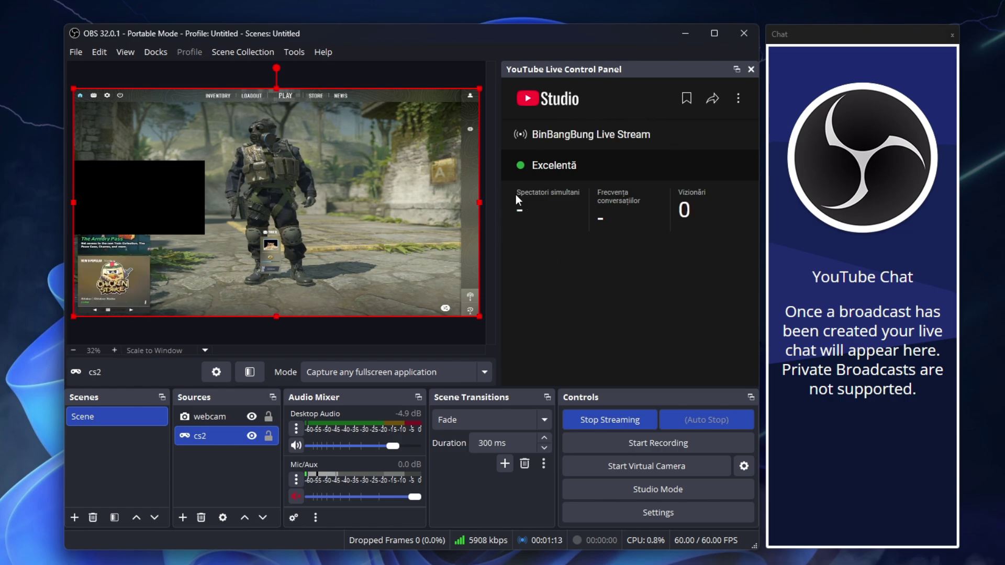
left_click_drag(517, 194, 689, 277)
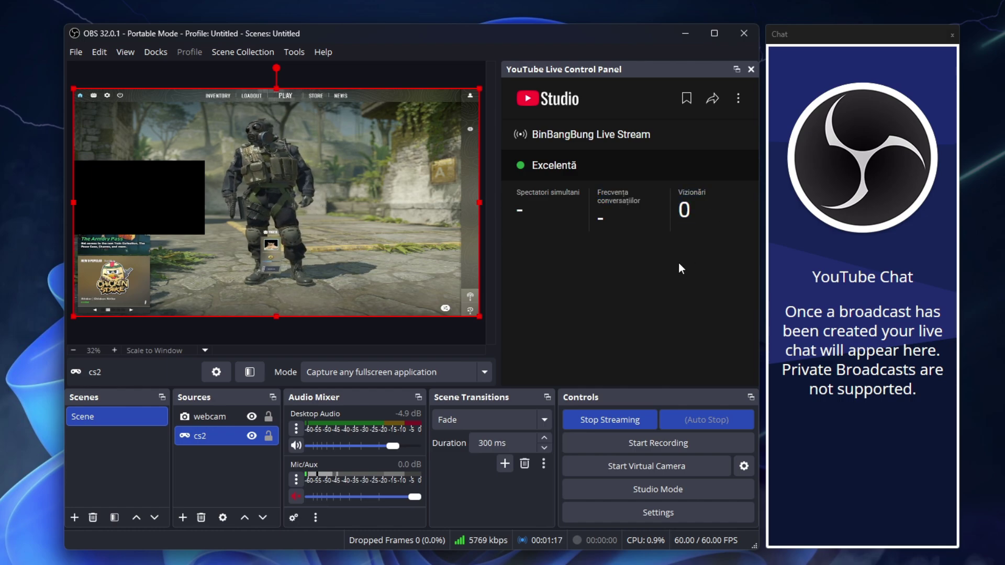
left_click(679, 263)
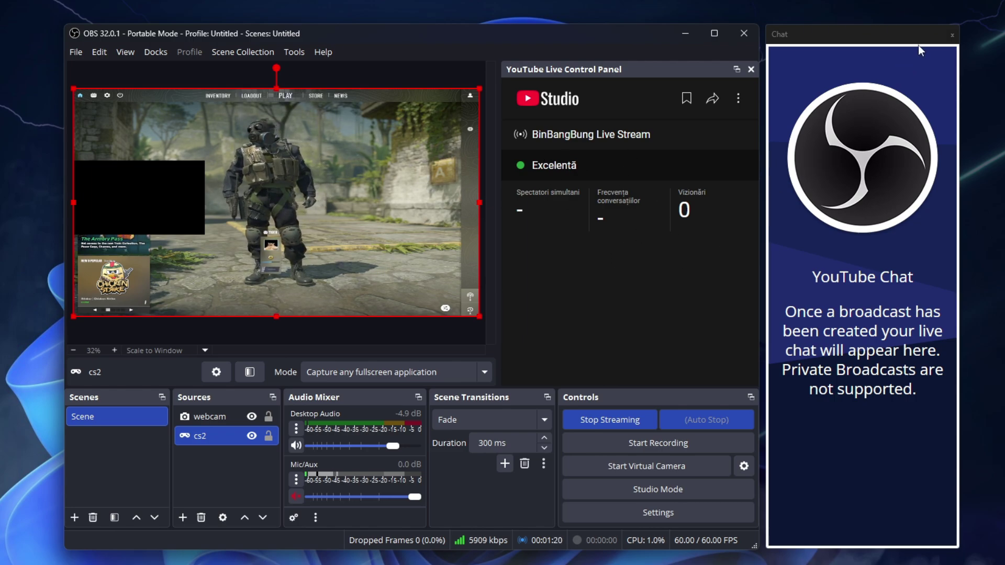
Close the floating YouTube Chat window and re-dock it from the Docks menu
left_click(951, 35)
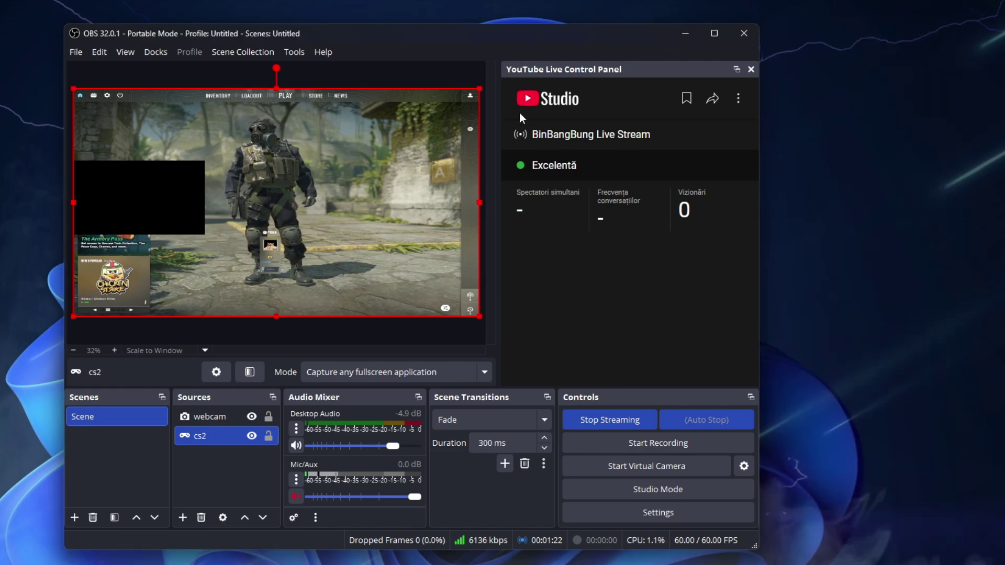
left_click(156, 51)
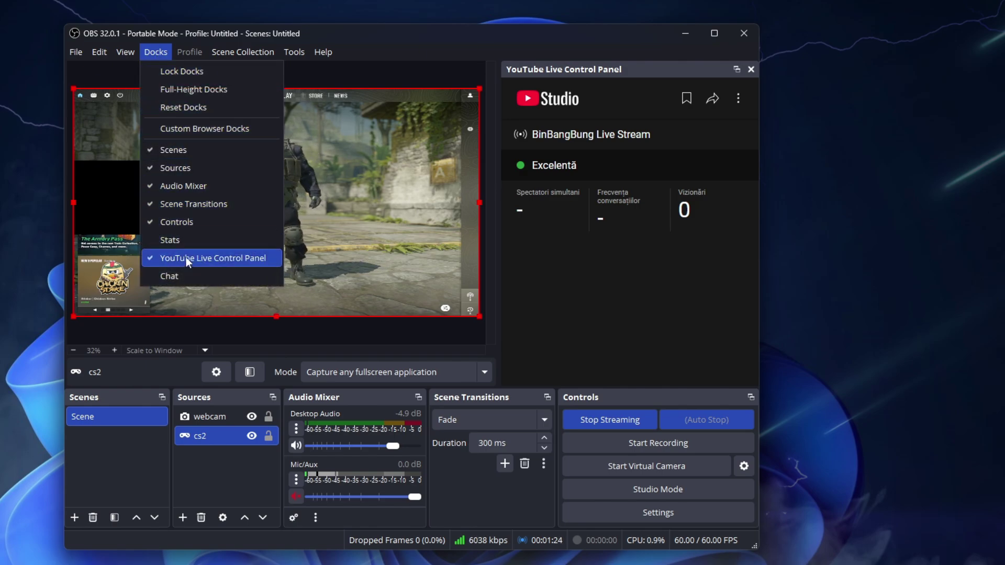
left_click(182, 276)
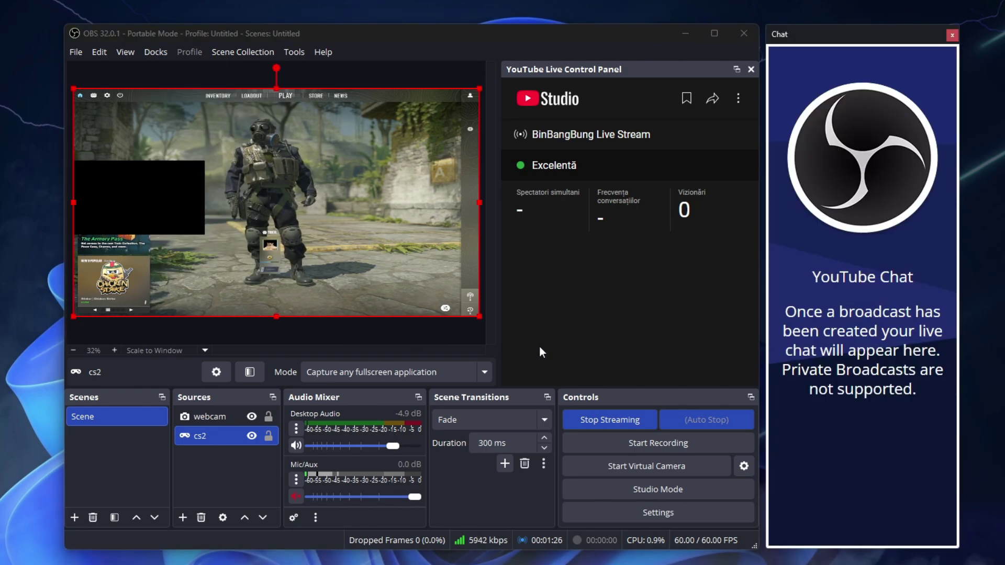